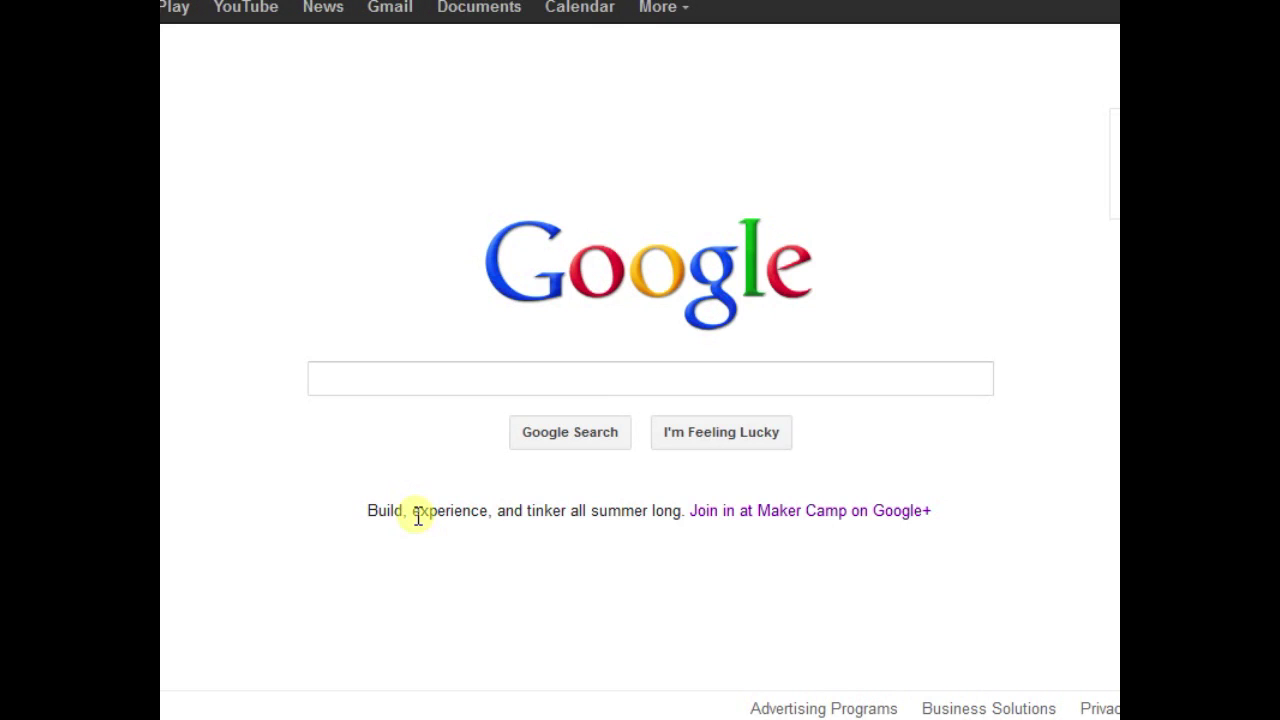
# Switch to Google Images and enter 'design engineer robotics resume', correcting the typos
pyautogui.click(362, 152)
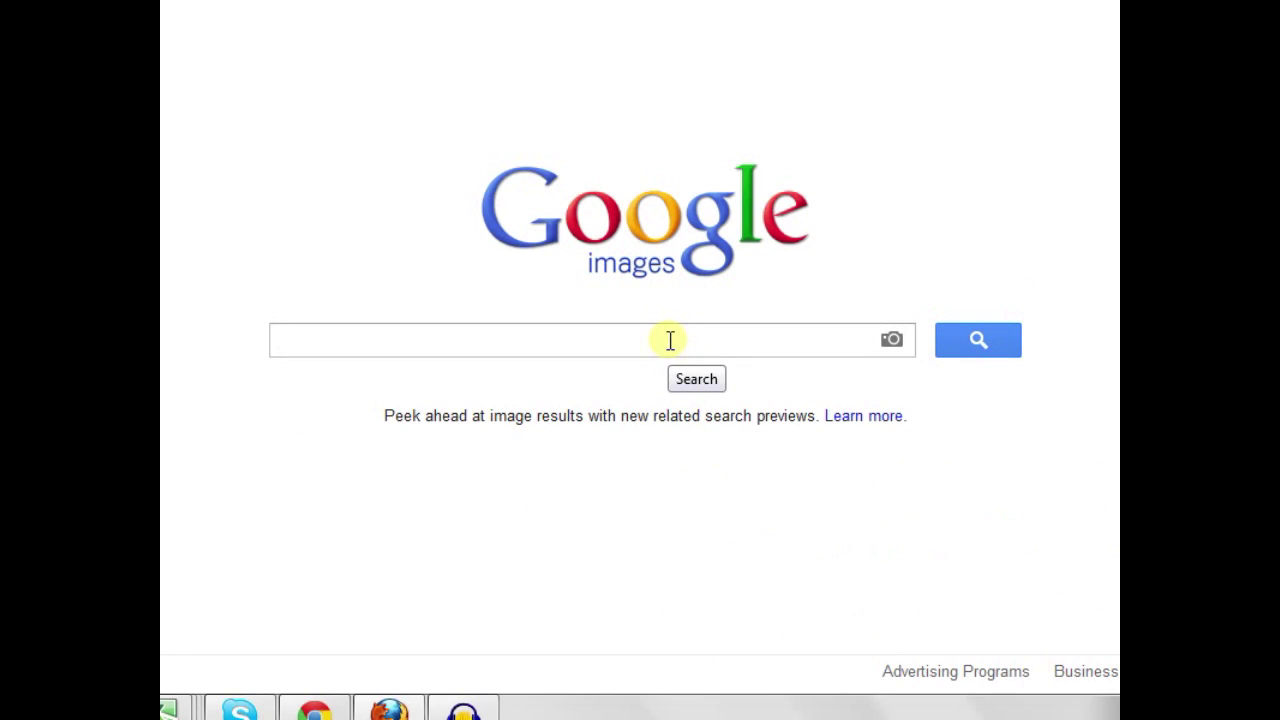
pyautogui.write('d')
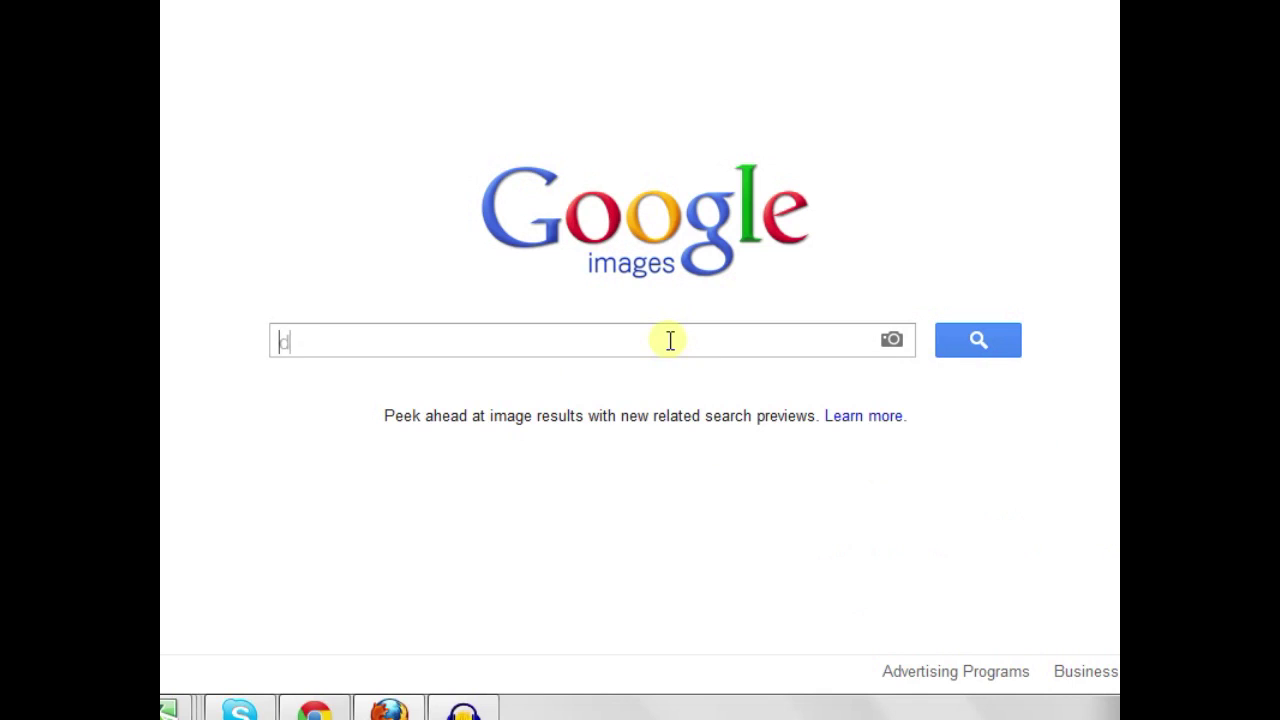
pyautogui.write('esign en')
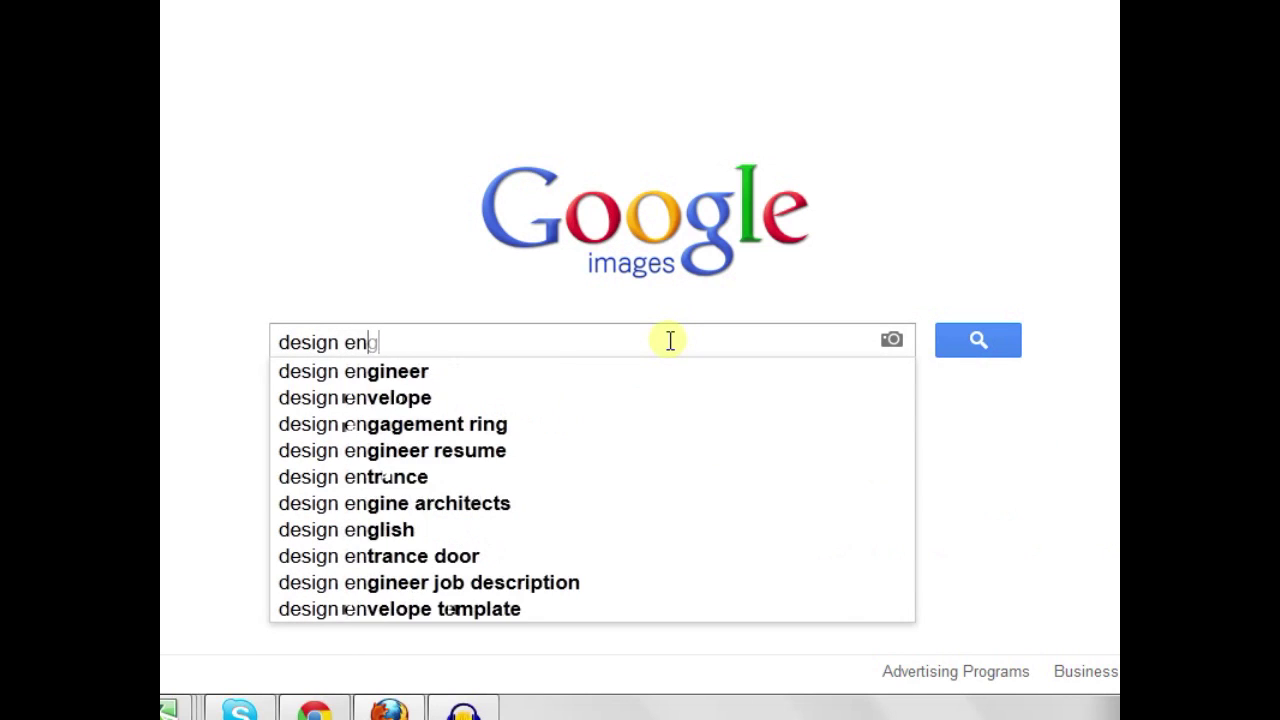
pyautogui.write('gine')
pyautogui.press('BackSpace')
pyautogui.write('neer')
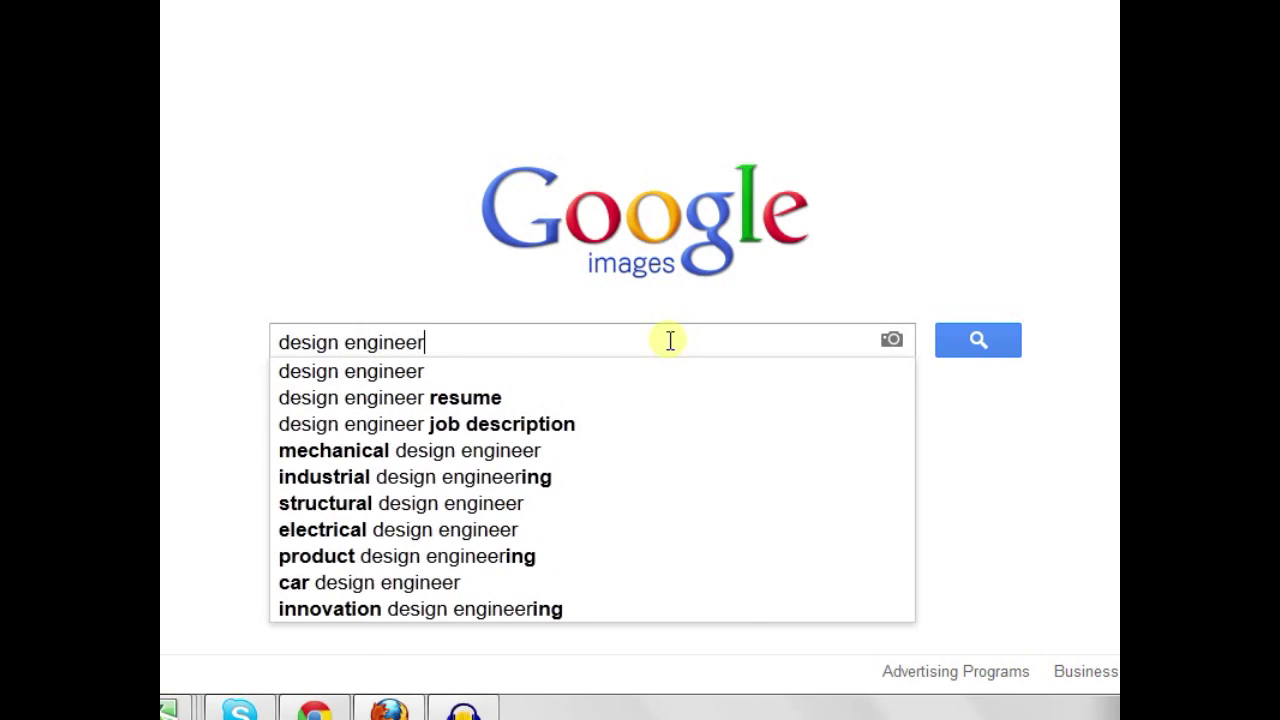
pyautogui.write(' robotic')
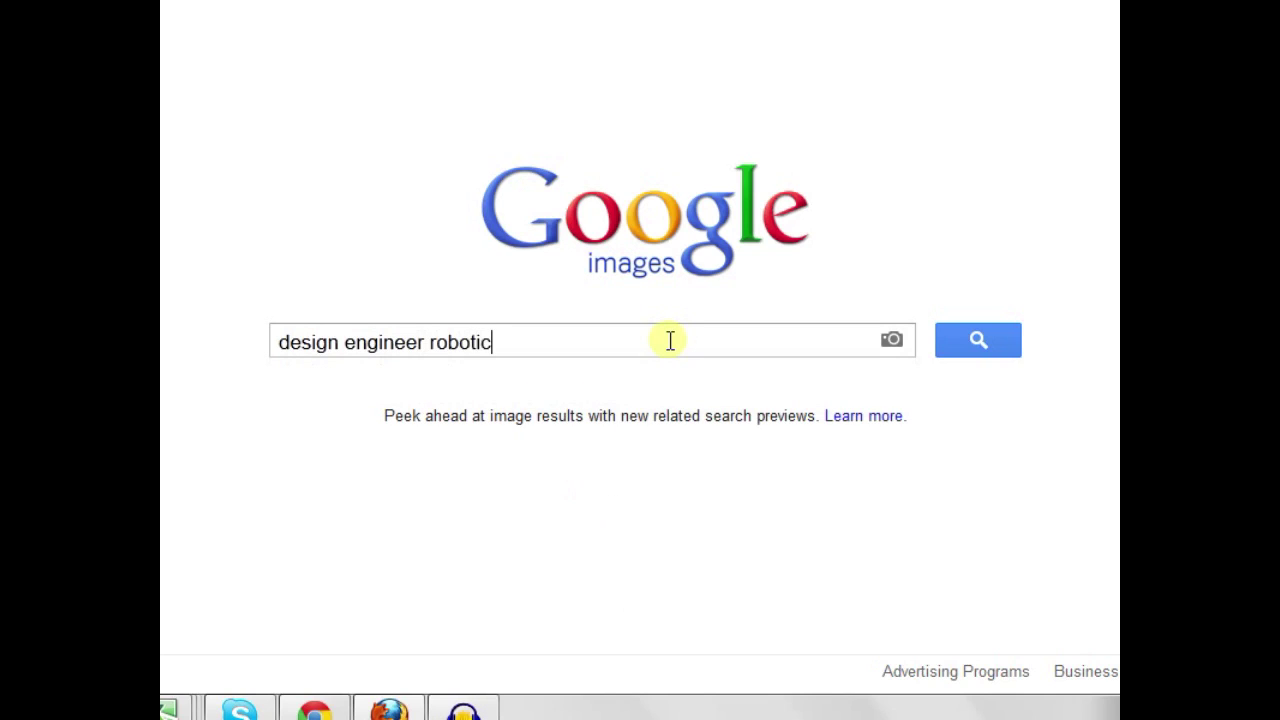
pyautogui.write('s')
pyautogui.write(' resmue')
pyautogui.press('BackSpace')
pyautogui.press('BackSpace')
pyautogui.press('BackSpace')
pyautogui.write('ume ')
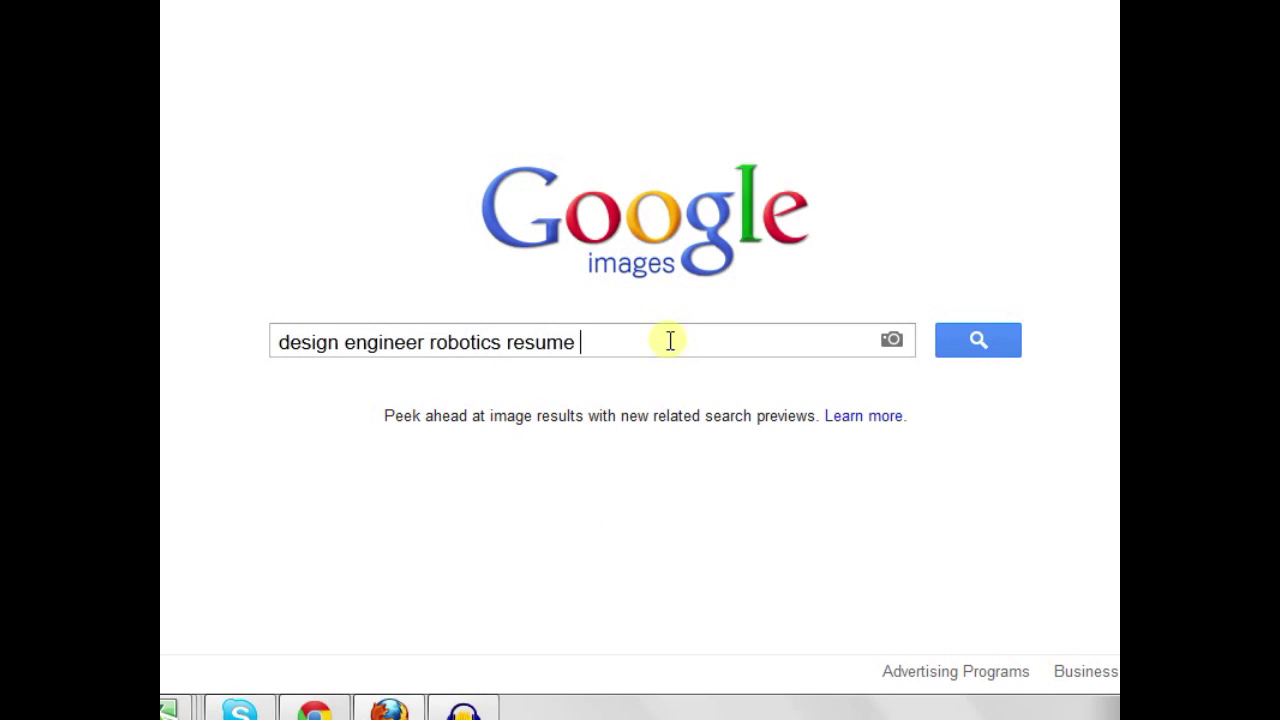
pyautogui.write('-e')
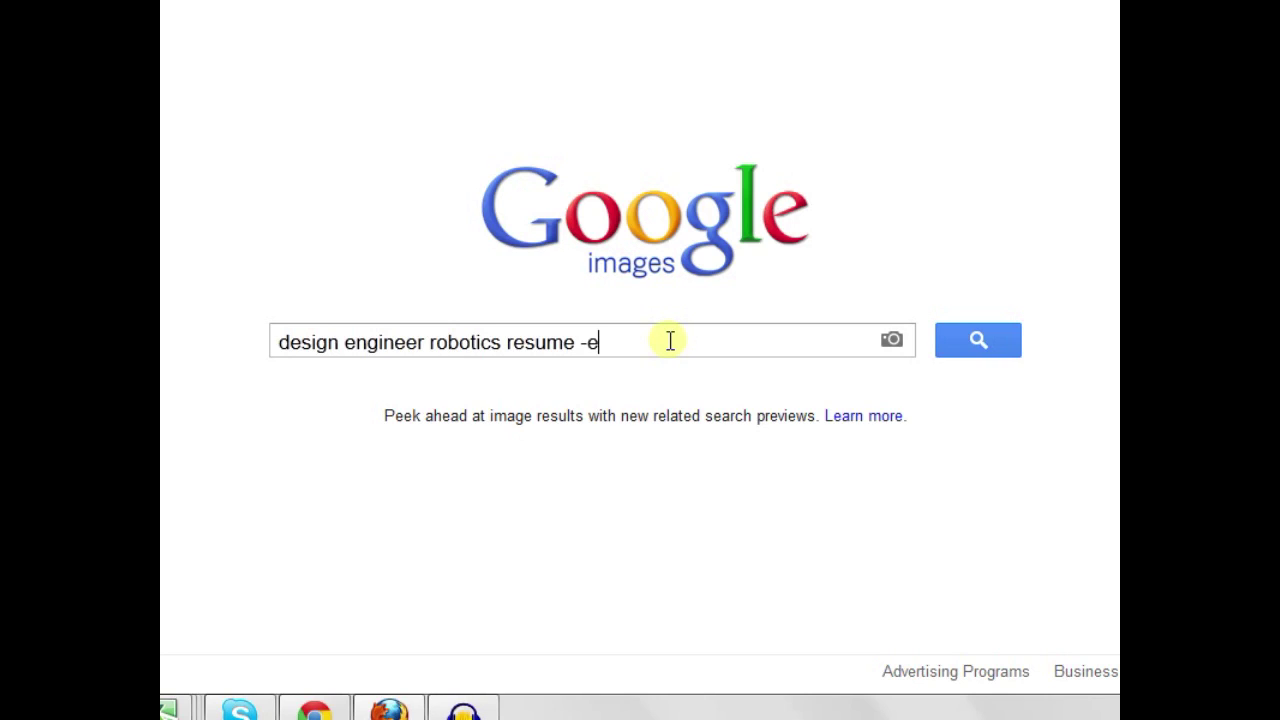
# Add the exclusions -sample -template -example to the query and run the image search
pyautogui.press('BackSpace')
pyautogui.write('sample -templat')
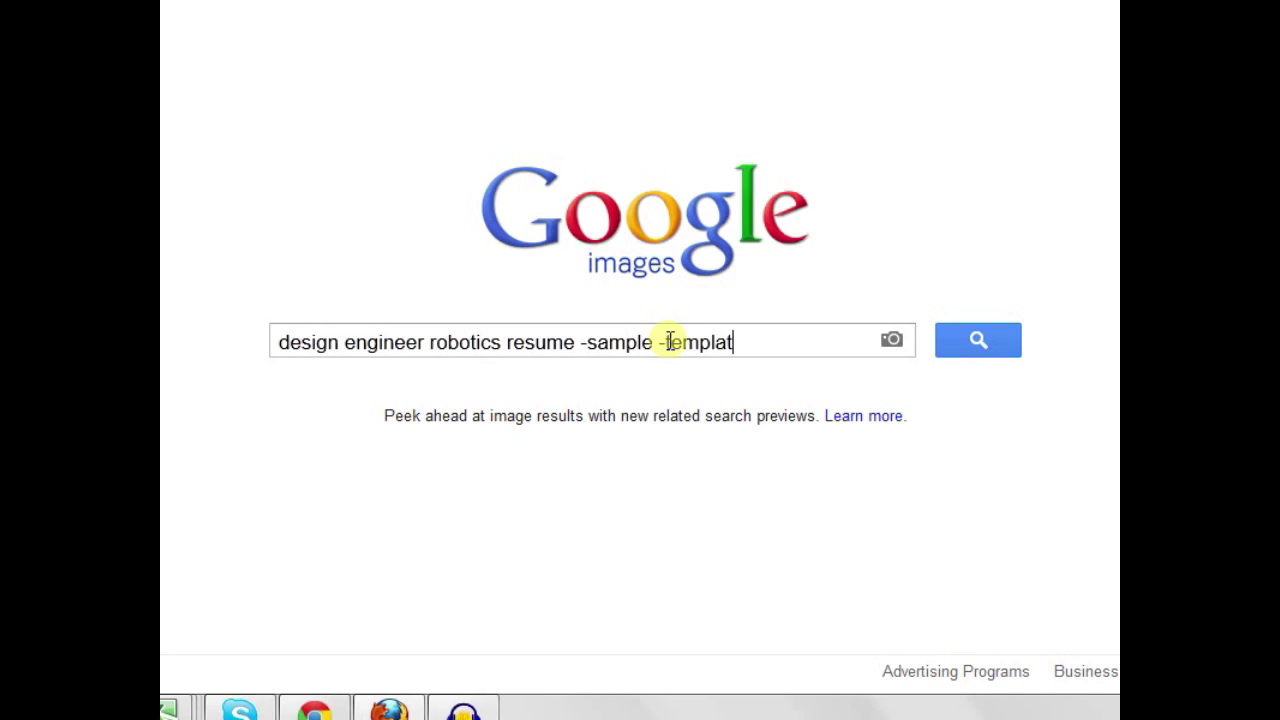
pyautogui.write('e - example')
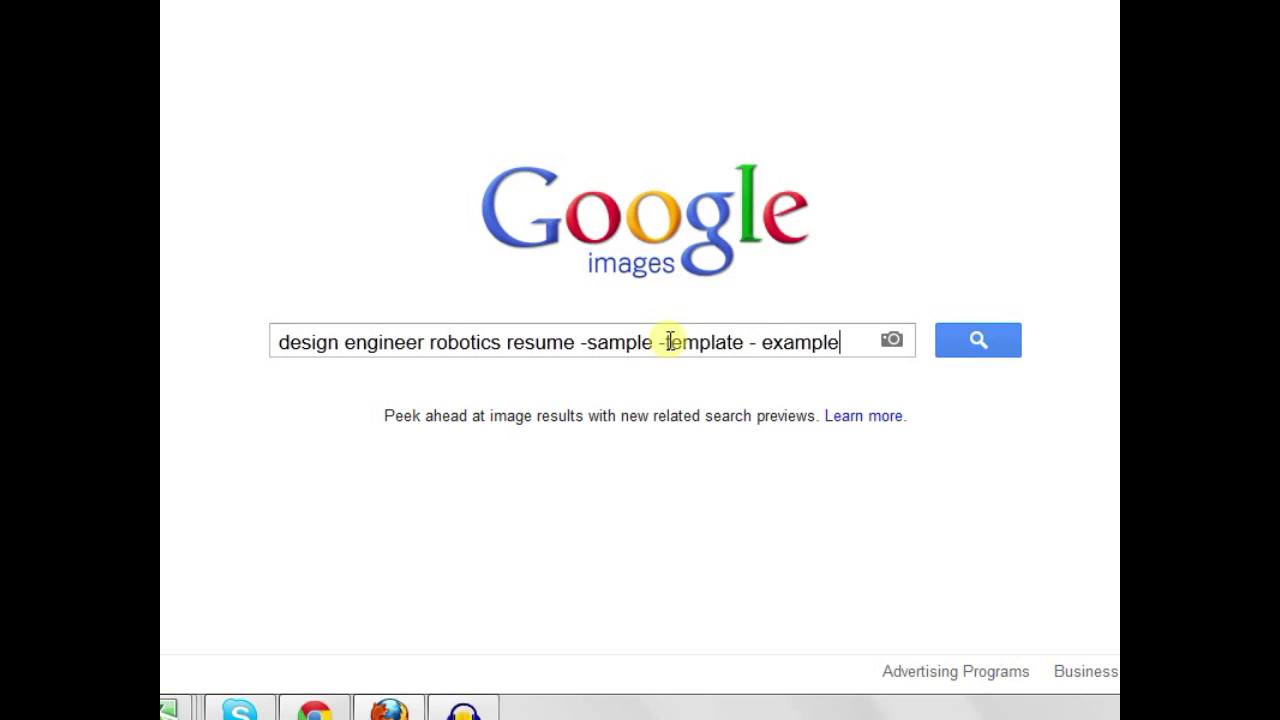
pyautogui.click(761, 344)
pyautogui.press('BackSpace')
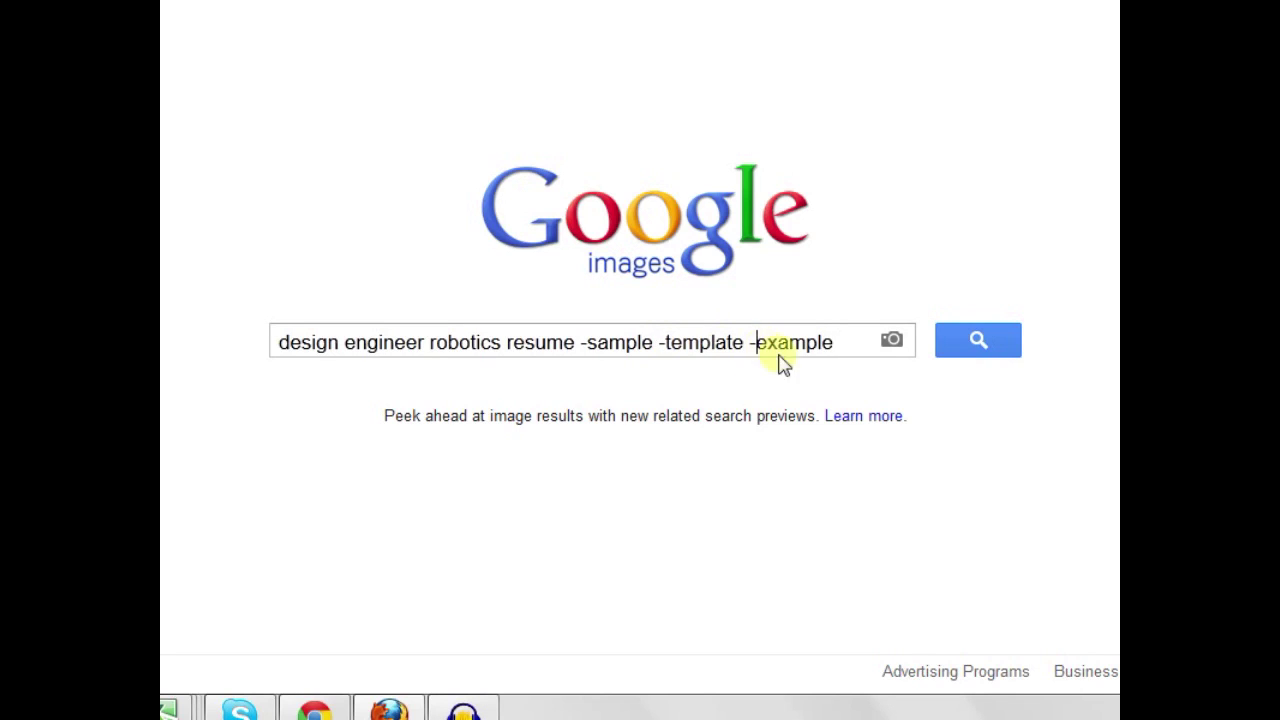
pyautogui.click(962, 346)
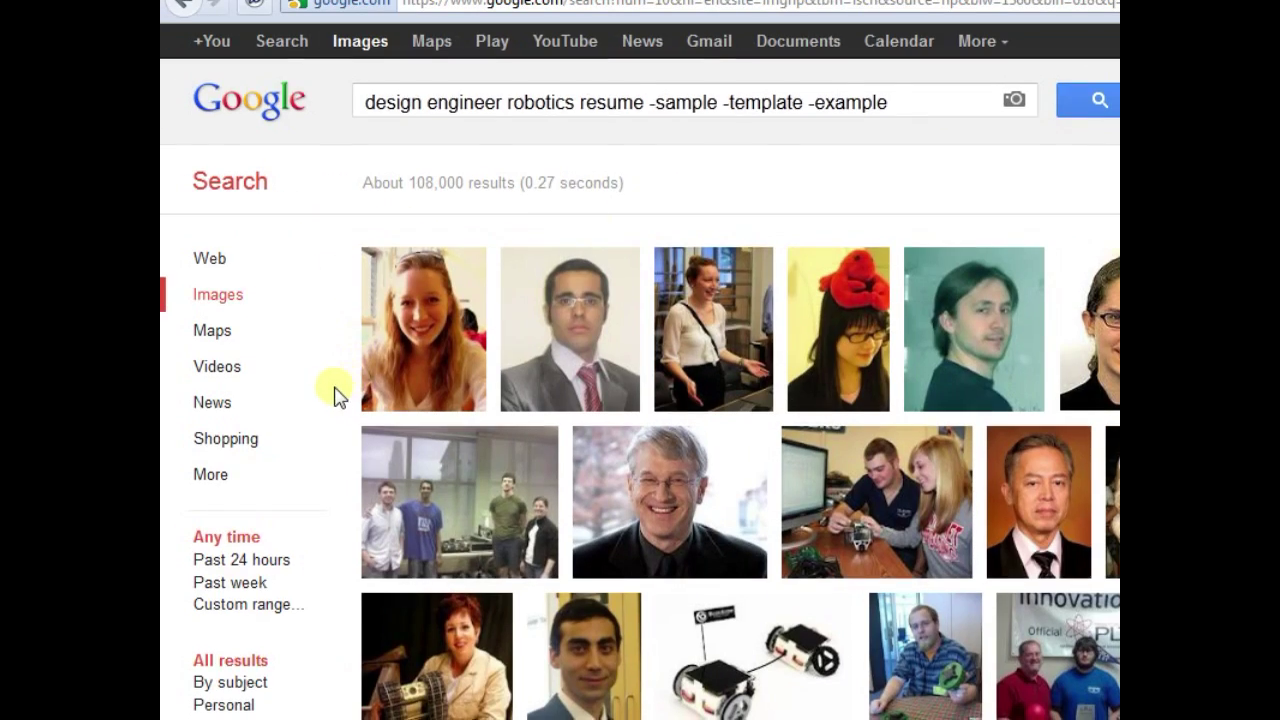
# Try the blue and green colour filters on the resume images, then settle on black and white
pyautogui.scroll(-5, 224, 398)
pyautogui.scroll(-3, 332, 398)
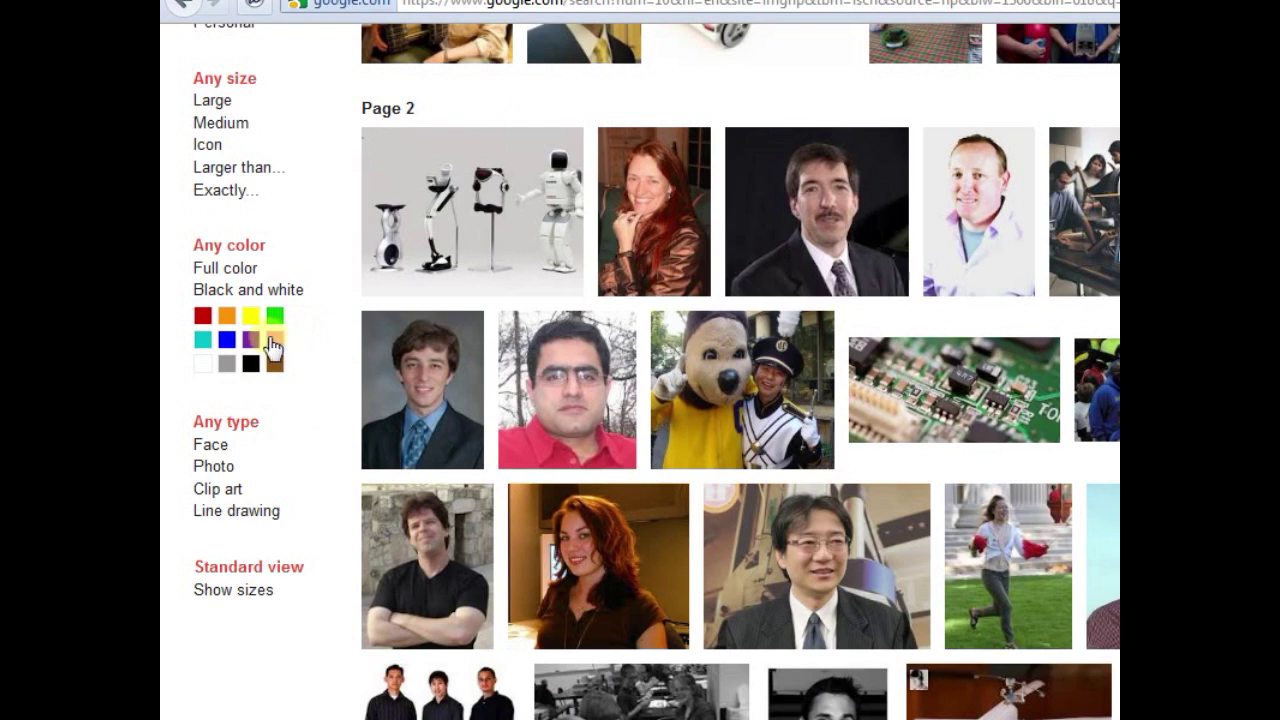
pyautogui.click(228, 341)
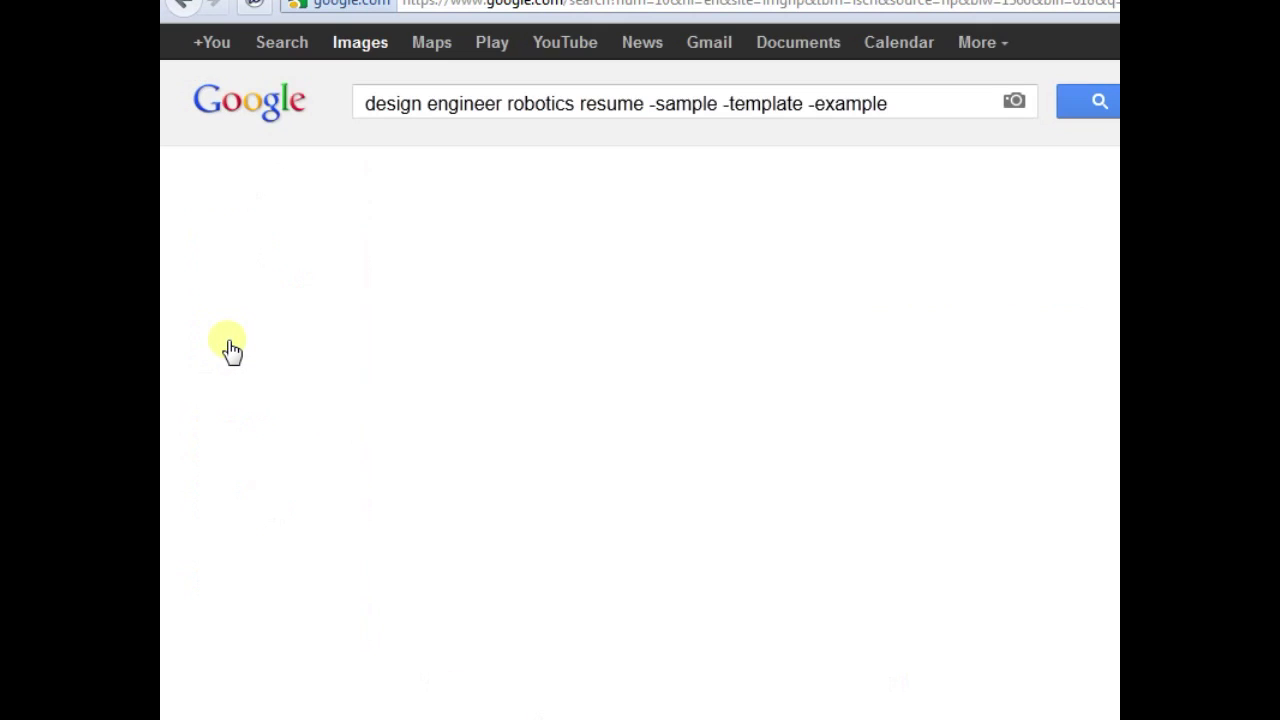
pyautogui.scroll(-10, 277, 385)
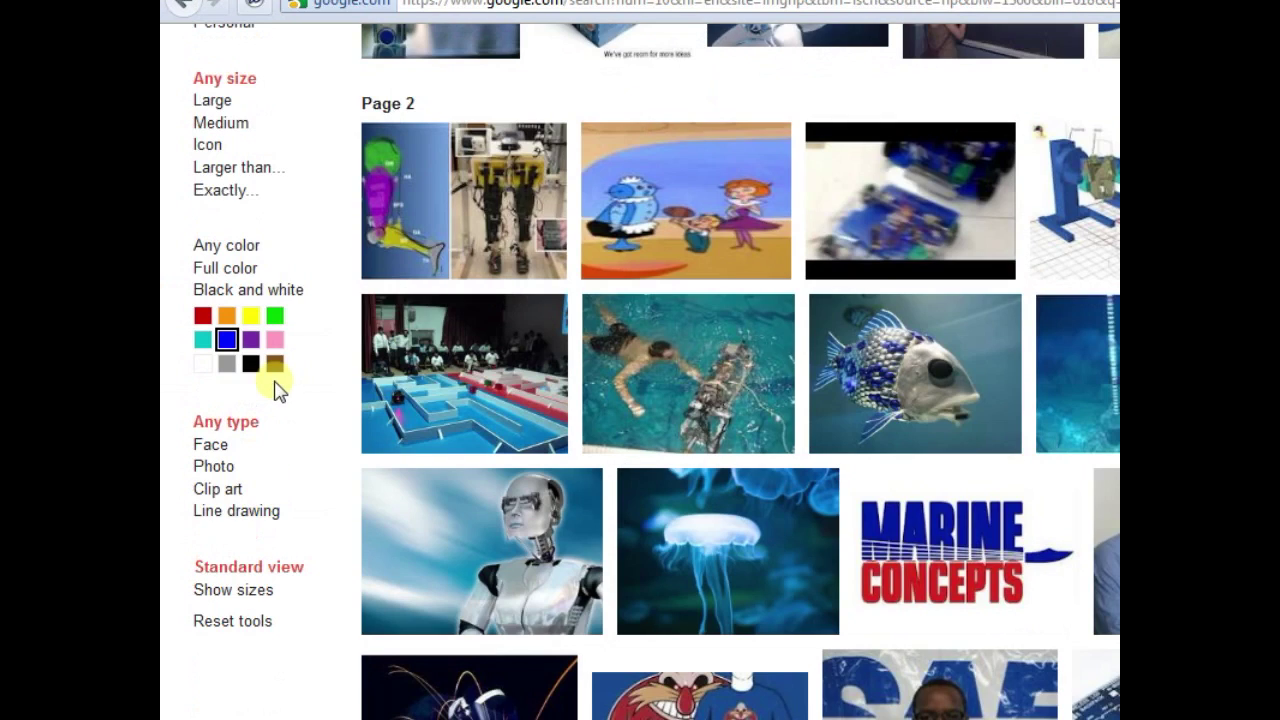
pyautogui.click(273, 320)
pyautogui.scroll(-10, 297, 371)
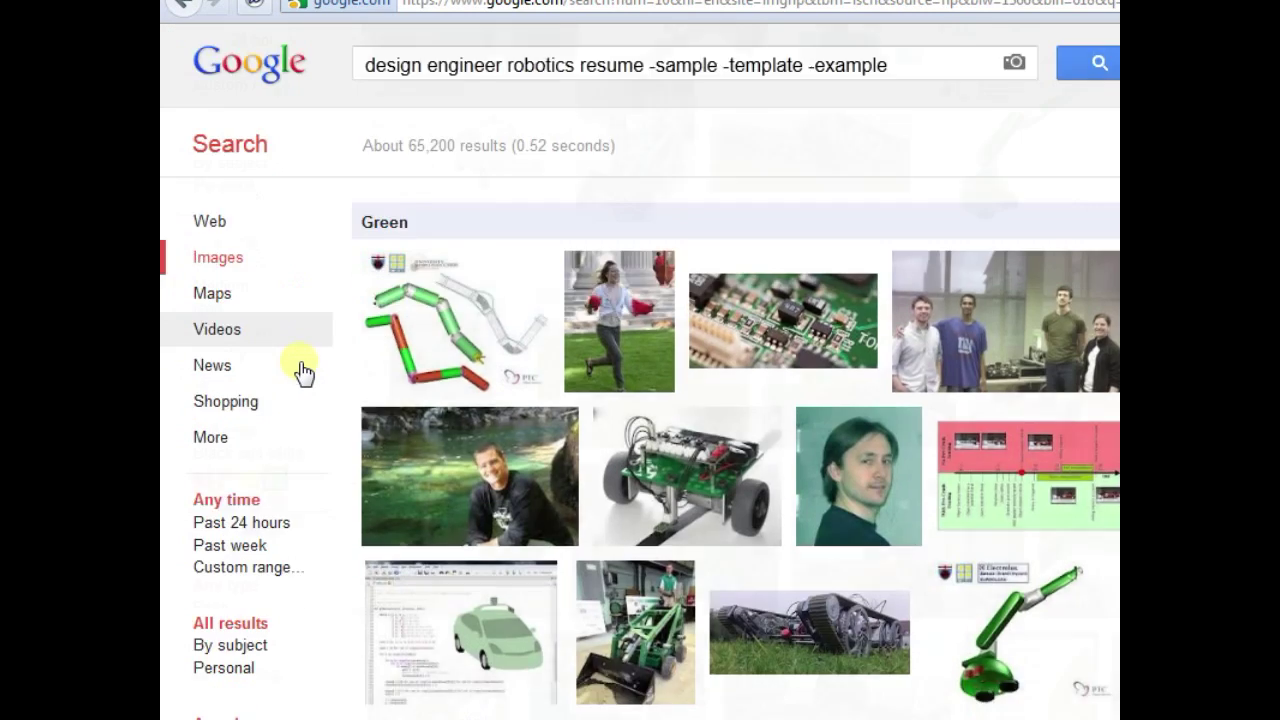
pyautogui.click(290, 291)
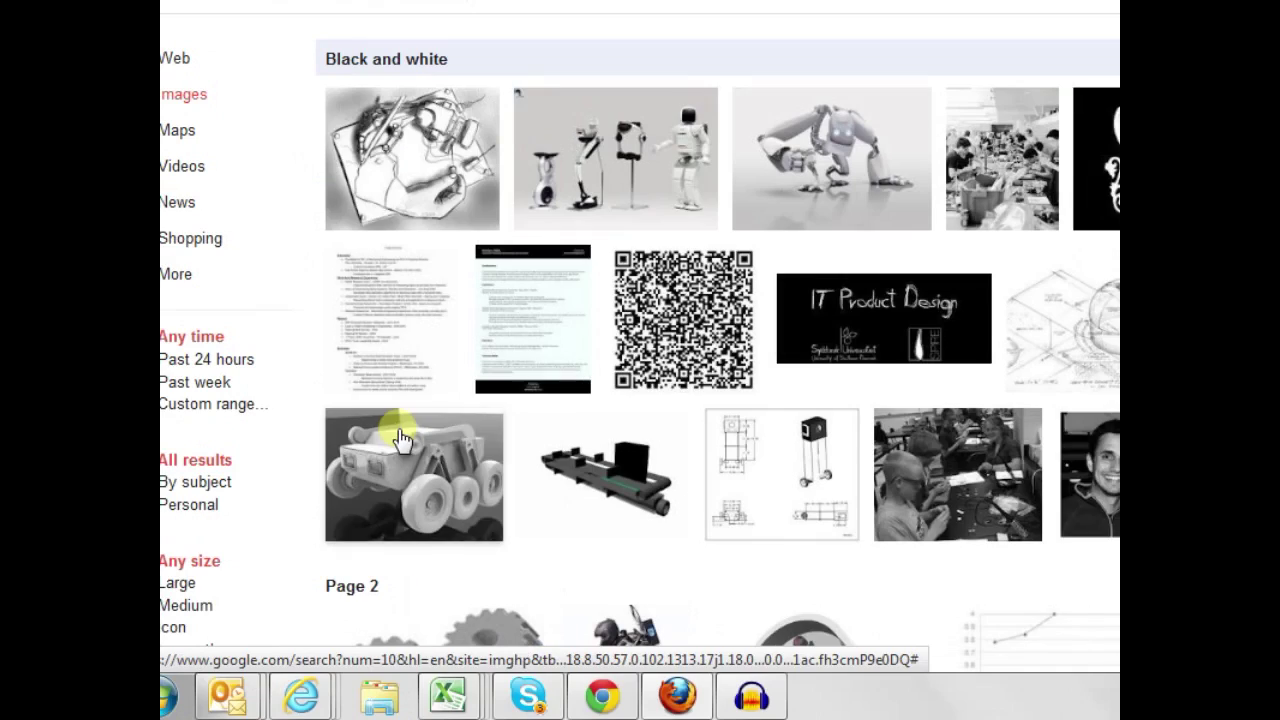
pyautogui.moveTo(402, 330)
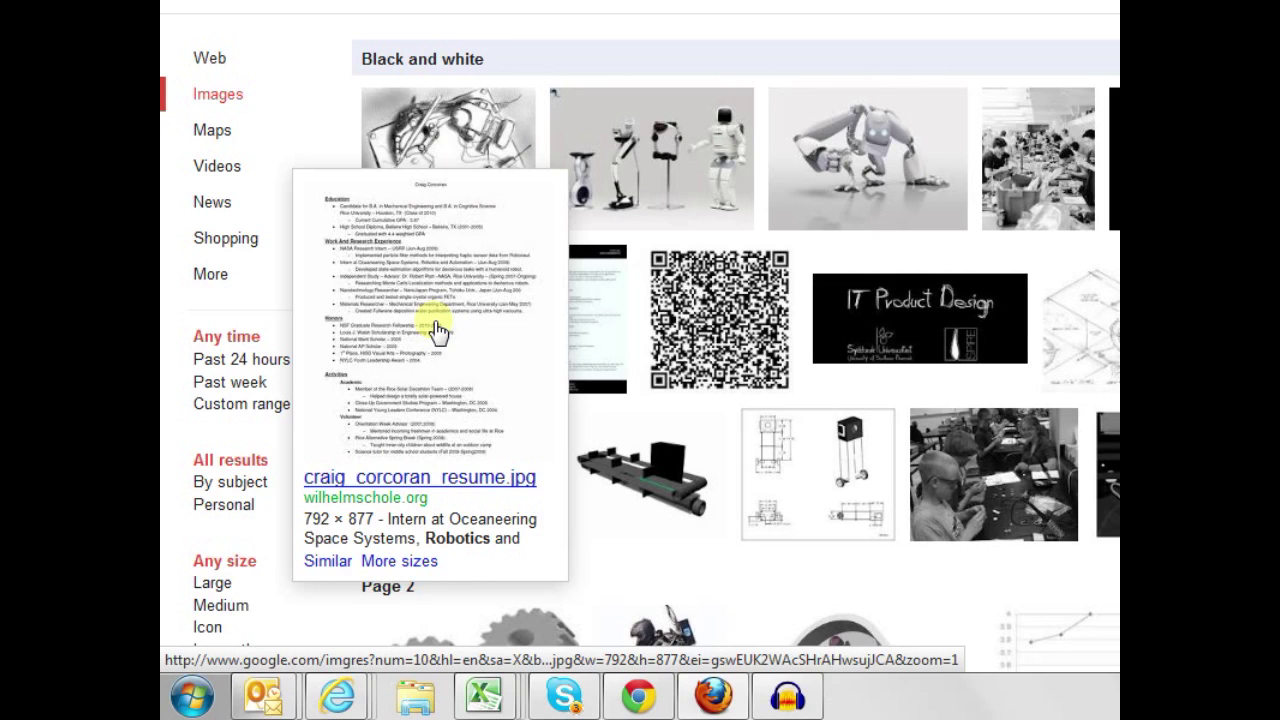
pyautogui.click(439, 330)
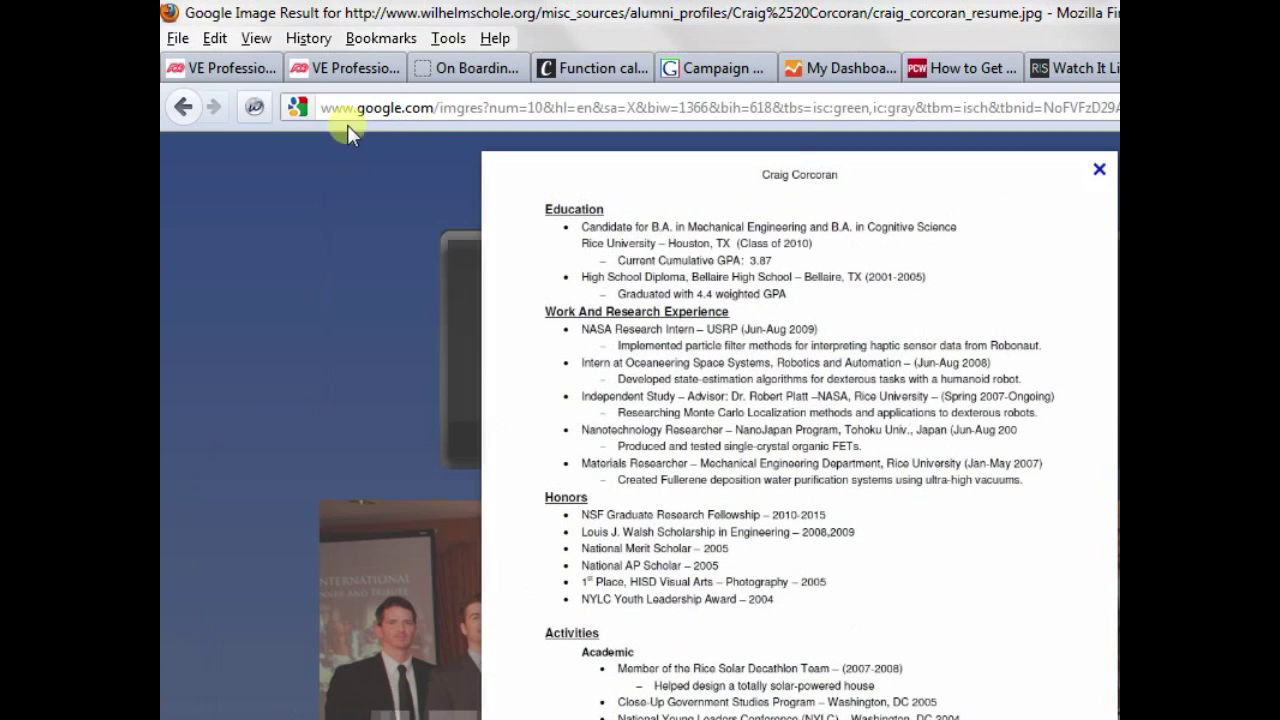
pyautogui.click(183, 107)
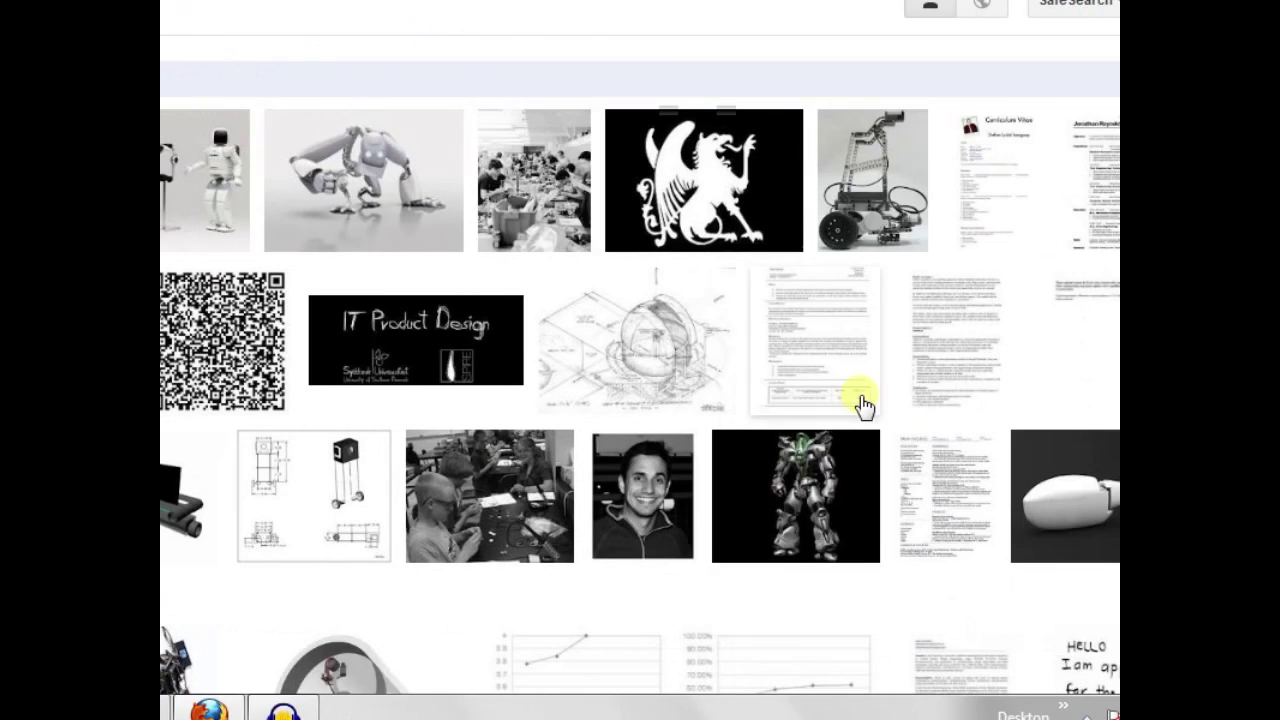
pyautogui.moveTo(1090, 372)
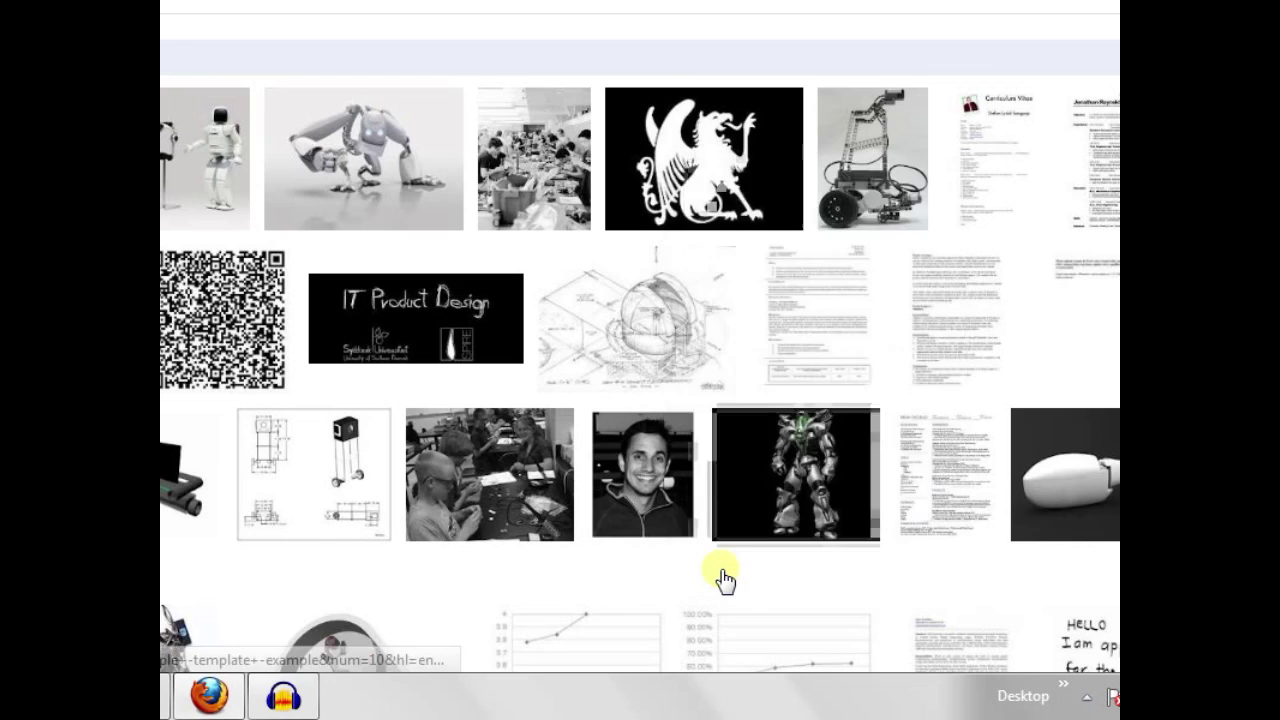
pyautogui.click(720, 566)
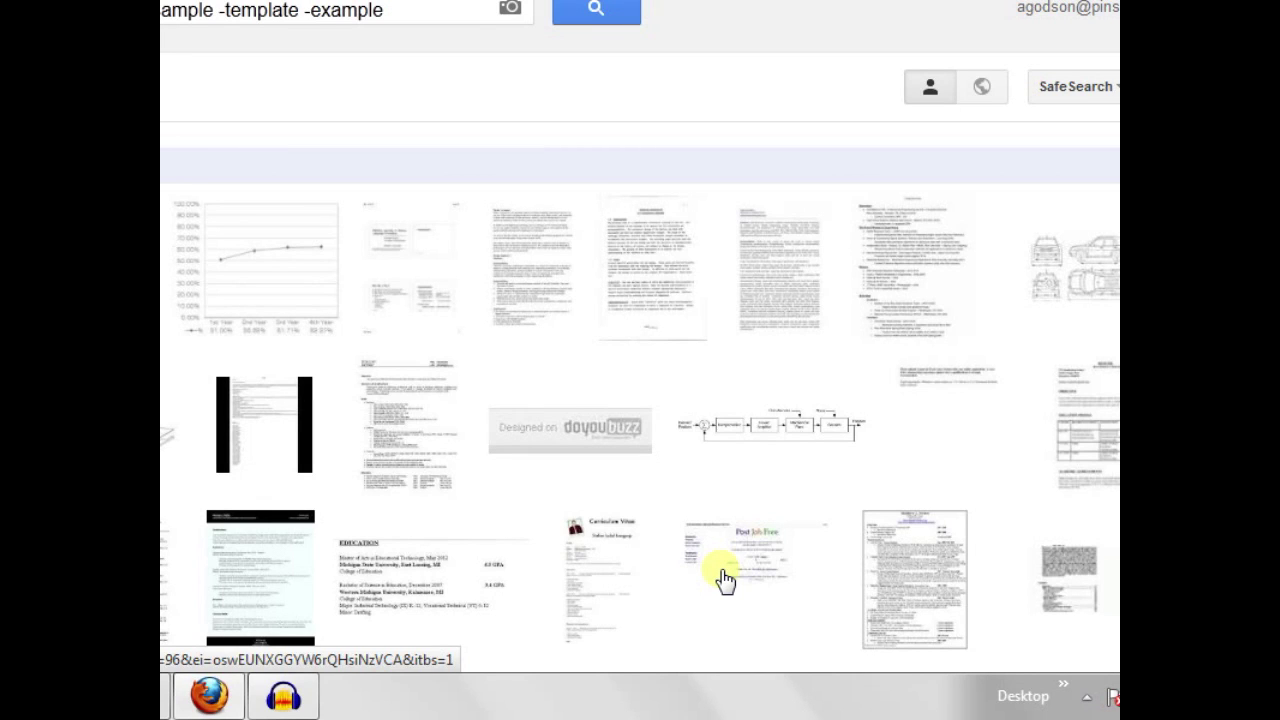
# Look over the images visually similar to a resume result
pyautogui.moveTo(424, 551)
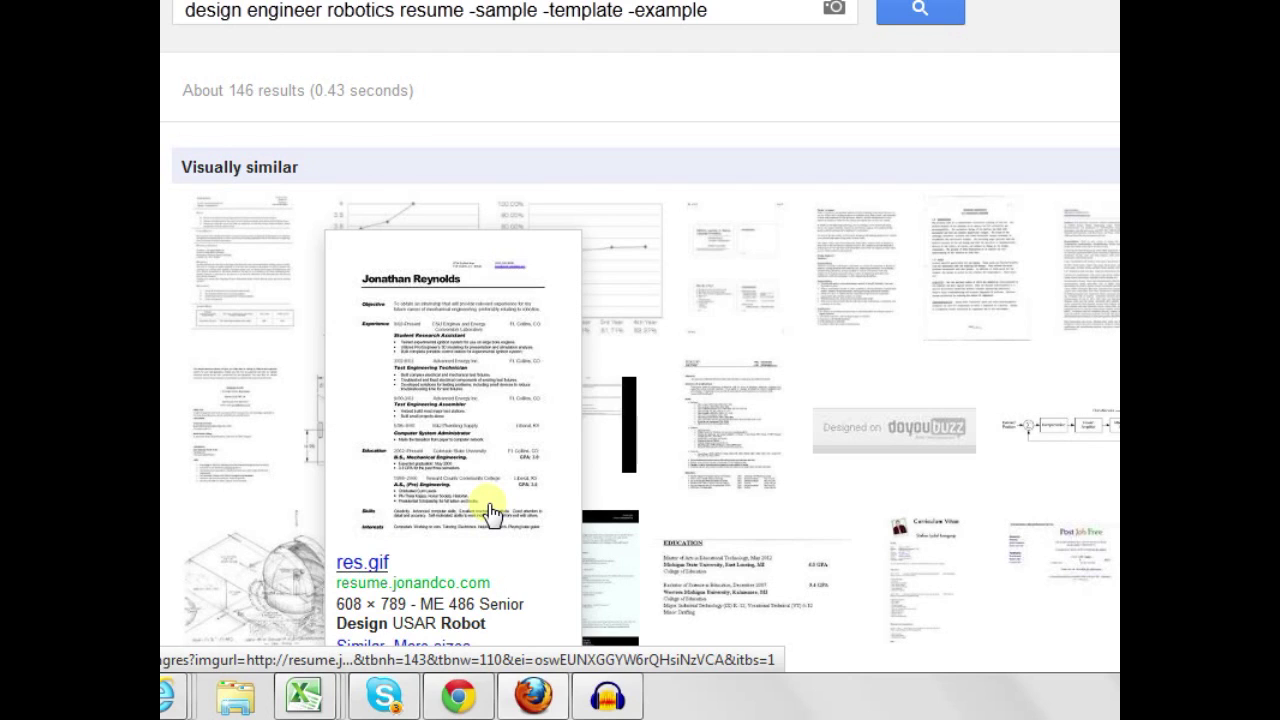
pyautogui.moveTo(743, 450)
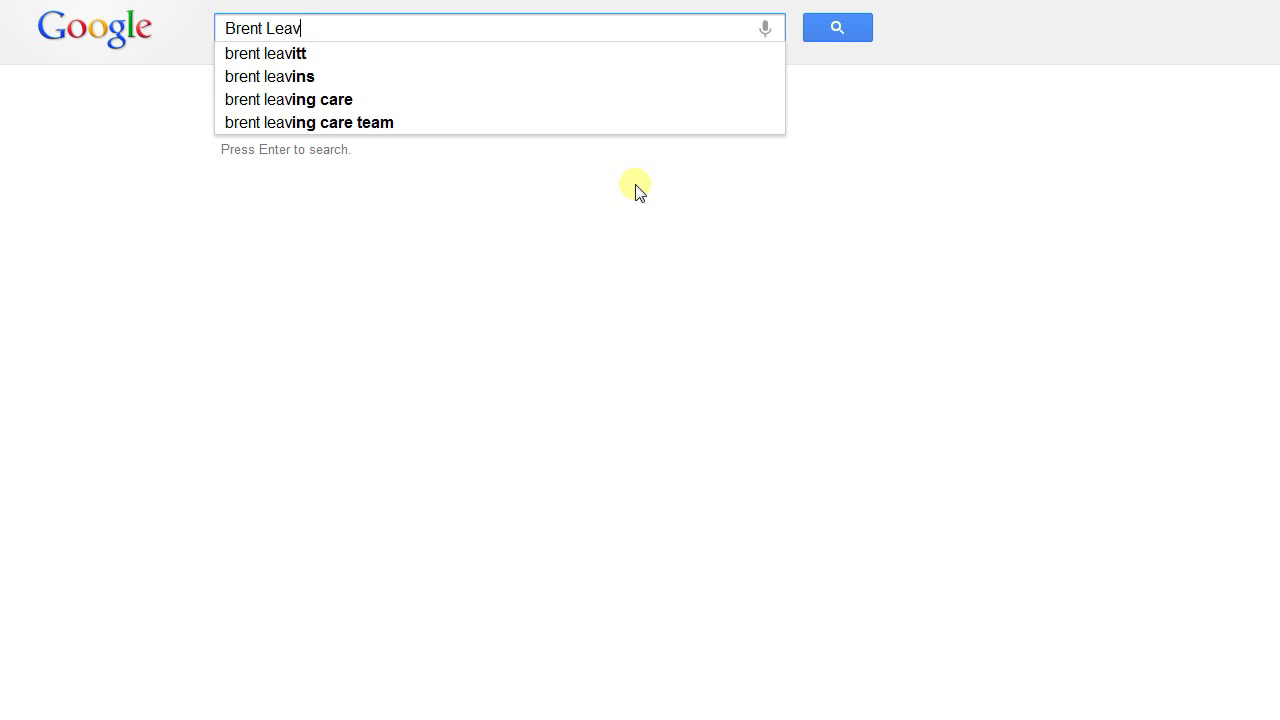
# Replace a person's name query with 'Google Powersearch : Point #2', then trim it to 'Google P'
pyautogui.write('ble')
pyautogui.press('BackSpace')
pyautogui.press('BackSpace')
pyautogui.press('BackSpace')
pyautogui.press('BackSpace')
pyautogui.press('BackSpace')
pyautogui.press('BackSpace')
pyautogui.press('BackSpace')
pyautogui.press('BackSpace')
pyautogui.press('BackSpace')
pyautogui.press('BackSpace')
pyautogui.press('BackSpace')
pyautogui.press('BackSpace')
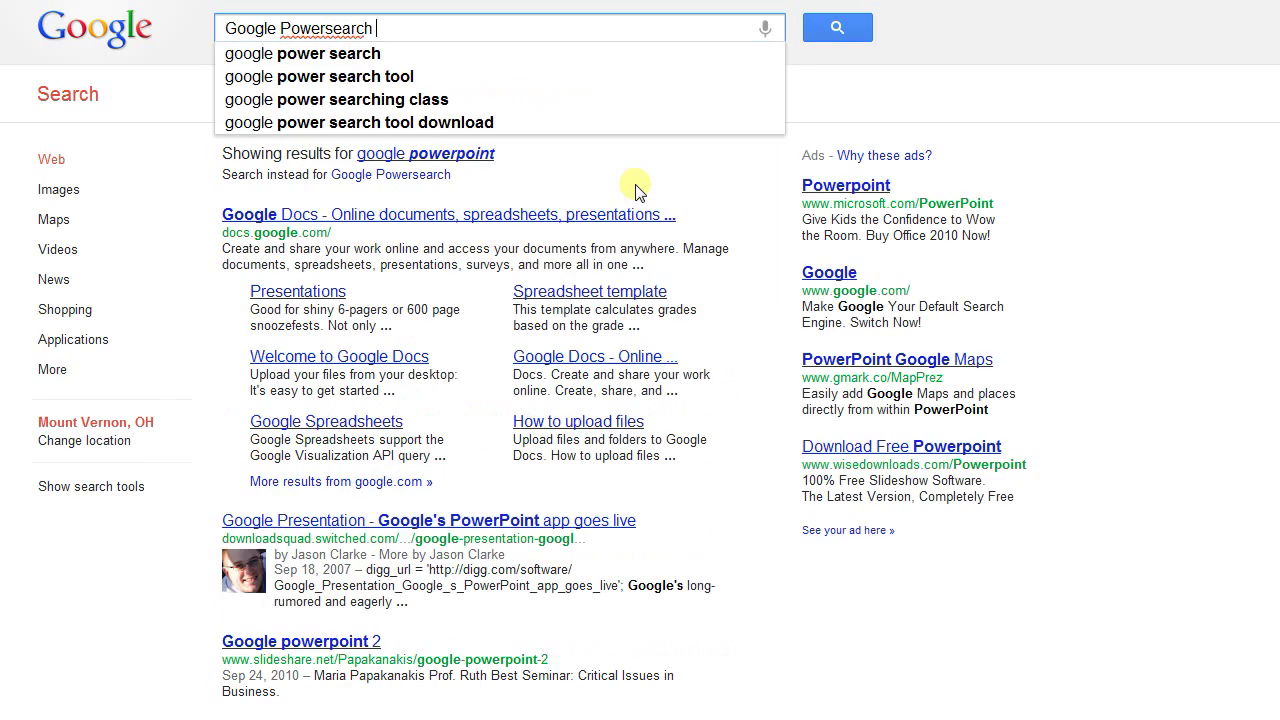
pyautogui.write(': P')
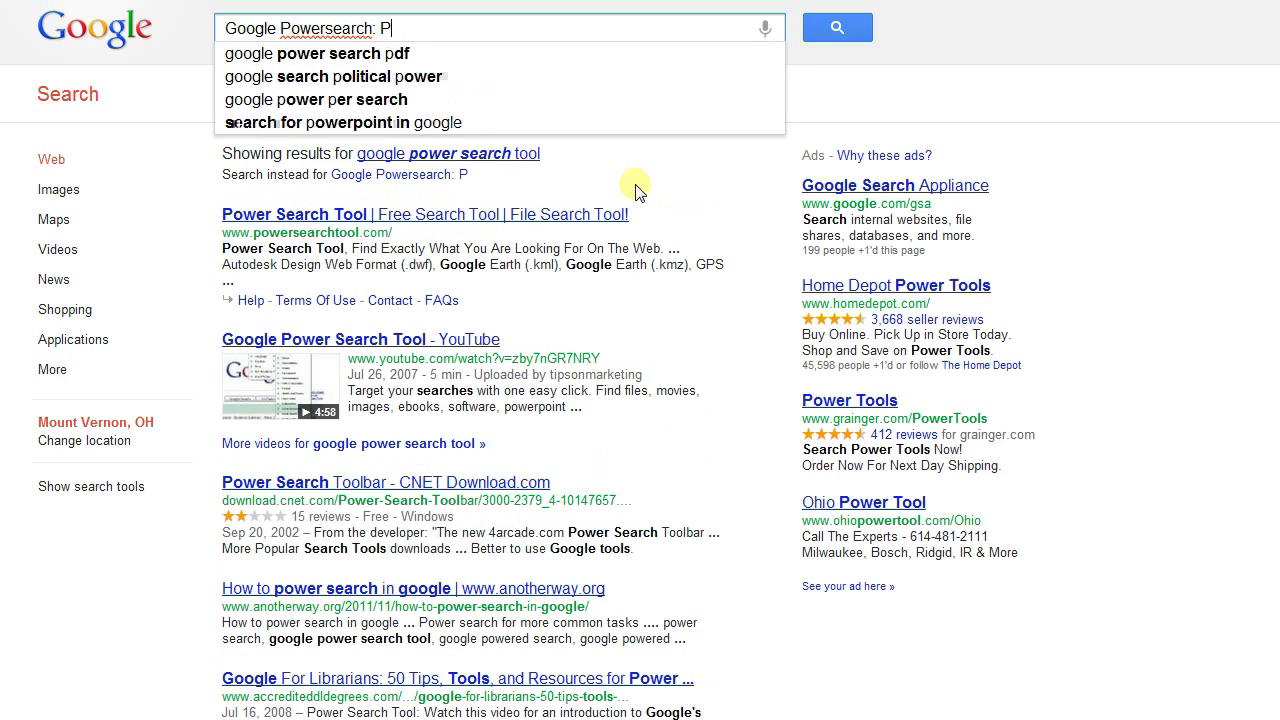
pyautogui.write('oint #2')
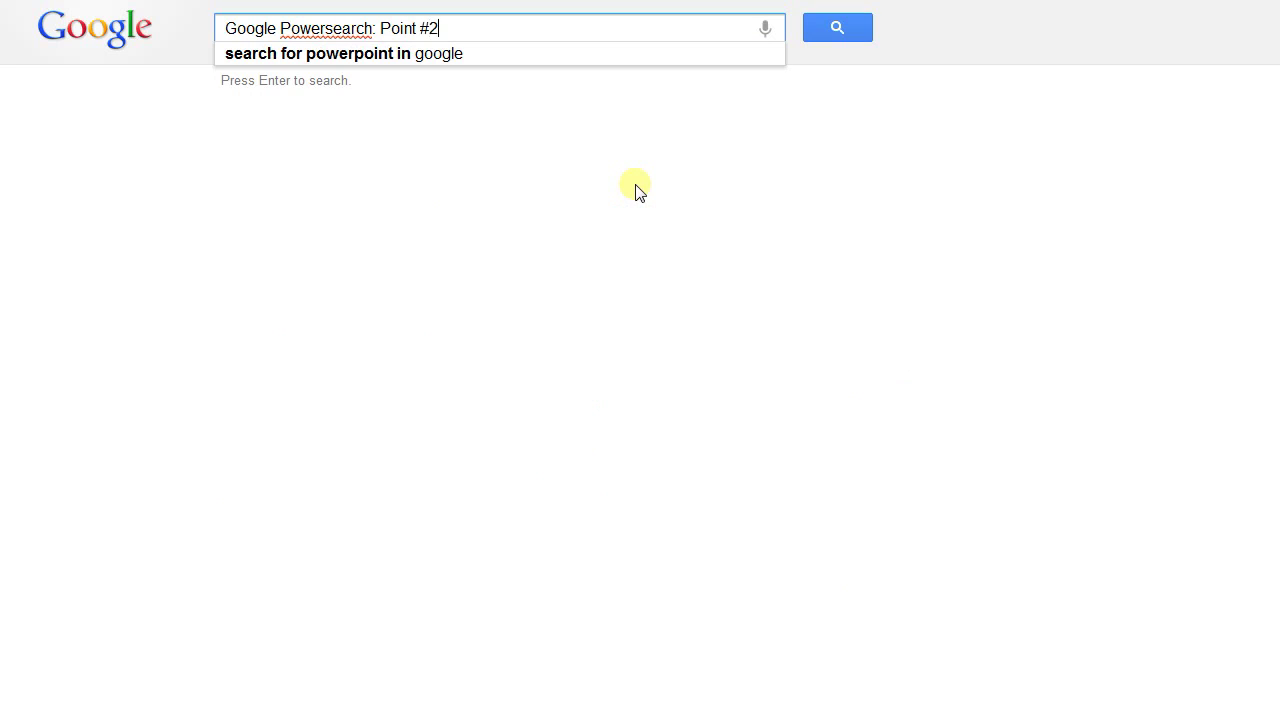
pyautogui.press('BackSpace')
pyautogui.press('BackSpace')
pyautogui.press('BackSpace')
pyautogui.press('BackSpace')
pyautogui.press('BackSpace')
pyautogui.press('BackSpace')
pyautogui.press('BackSpace')
pyautogui.press('BackSpace')
pyautogui.press('BackSpace')
pyautogui.press('BackSpace')
pyautogui.press('BackSpace')
pyautogui.press('BackSpace')
pyautogui.press('BackSpace')
pyautogui.press('BackSpace')
pyautogui.press('BackSpace')
pyautogui.press('BackSpace')
pyautogui.press('BackSpace')
pyautogui.press('BackSpace')
pyautogui.press('BackSpace')
pyautogui.press('BackSpace')
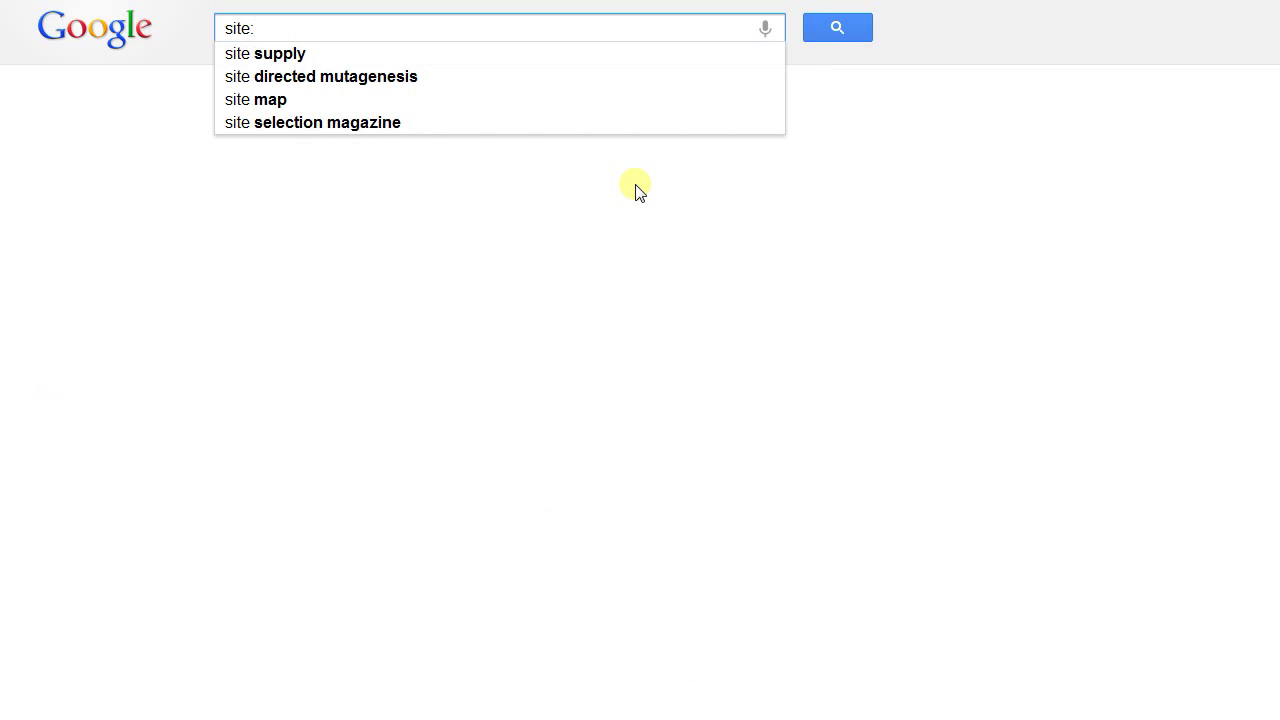
# Replace 'site: for Google Plus' with 'site:plus.google.com chemistry pharmaceutical -inurl:post -jobs -job'
pyautogui.write('for Google ')
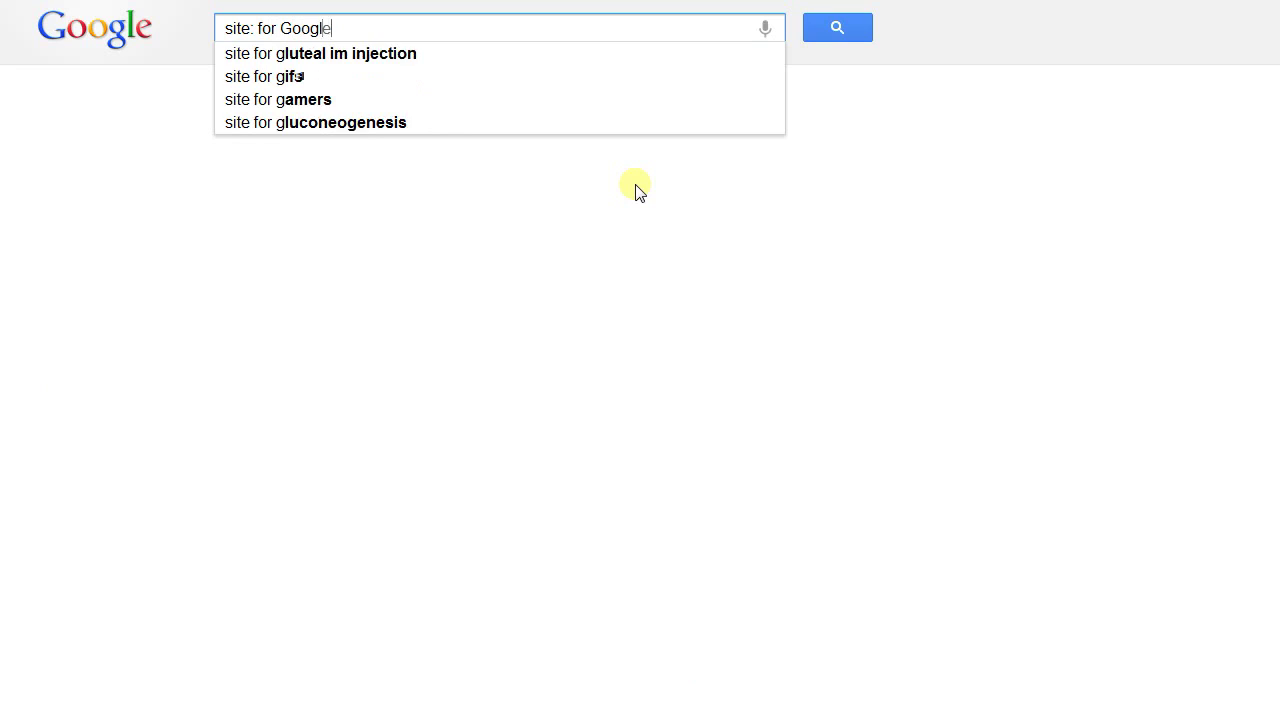
pyautogui.write('Plus')
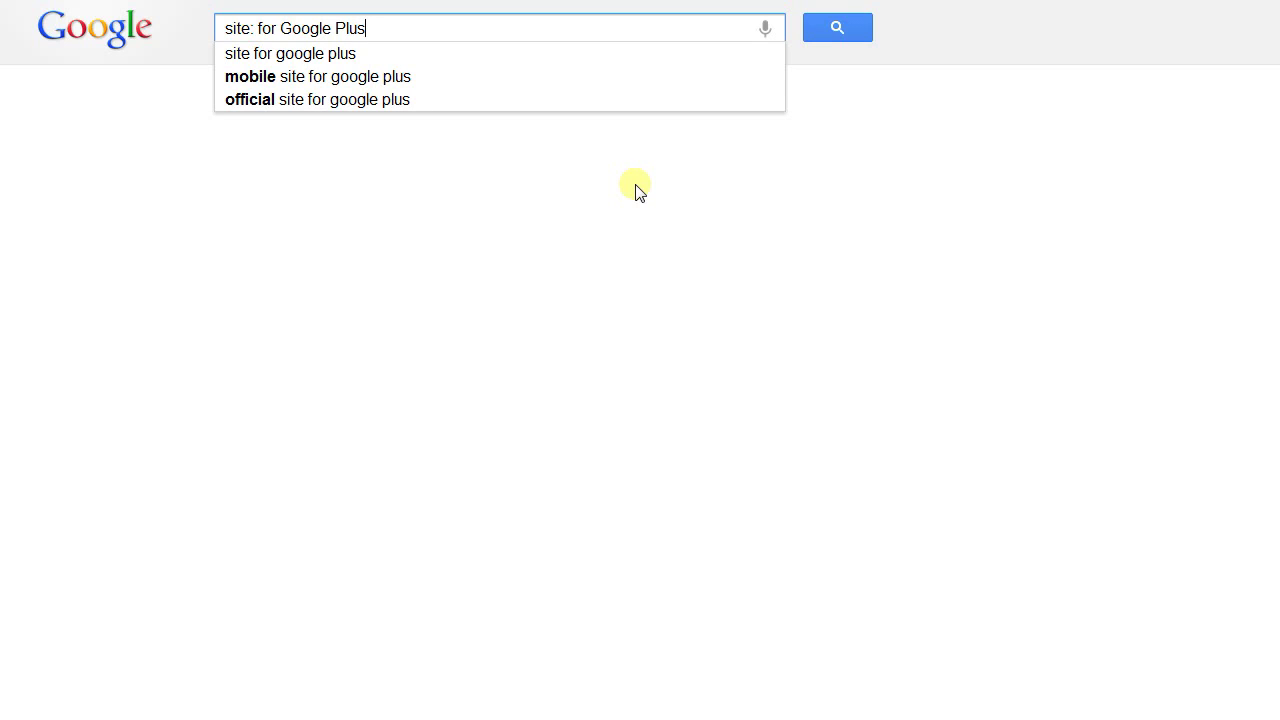
pyautogui.press('BackSpace')
pyautogui.press('BackSpace')
pyautogui.press('BackSpace')
pyautogui.press('BackSpace')
pyautogui.press('BackSpace')
pyautogui.press('BackSpace')
pyautogui.press('BackSpace')
pyautogui.press('BackSpace')
pyautogui.press('BackSpace')
pyautogui.press('BackSpace')
pyautogui.press('BackSpace')
pyautogui.press('BackSpace')
pyautogui.press('BackSpace')
pyautogui.press('BackSpace')
pyautogui.press('BackSpace')
pyautogui.press('BackSpace')
pyautogui.press('BackSpace')
pyautogui.press('BackSpace')
pyautogui.press('BackSpace')
pyautogui.press('BackSpace')
pyautogui.press('BackSpace')
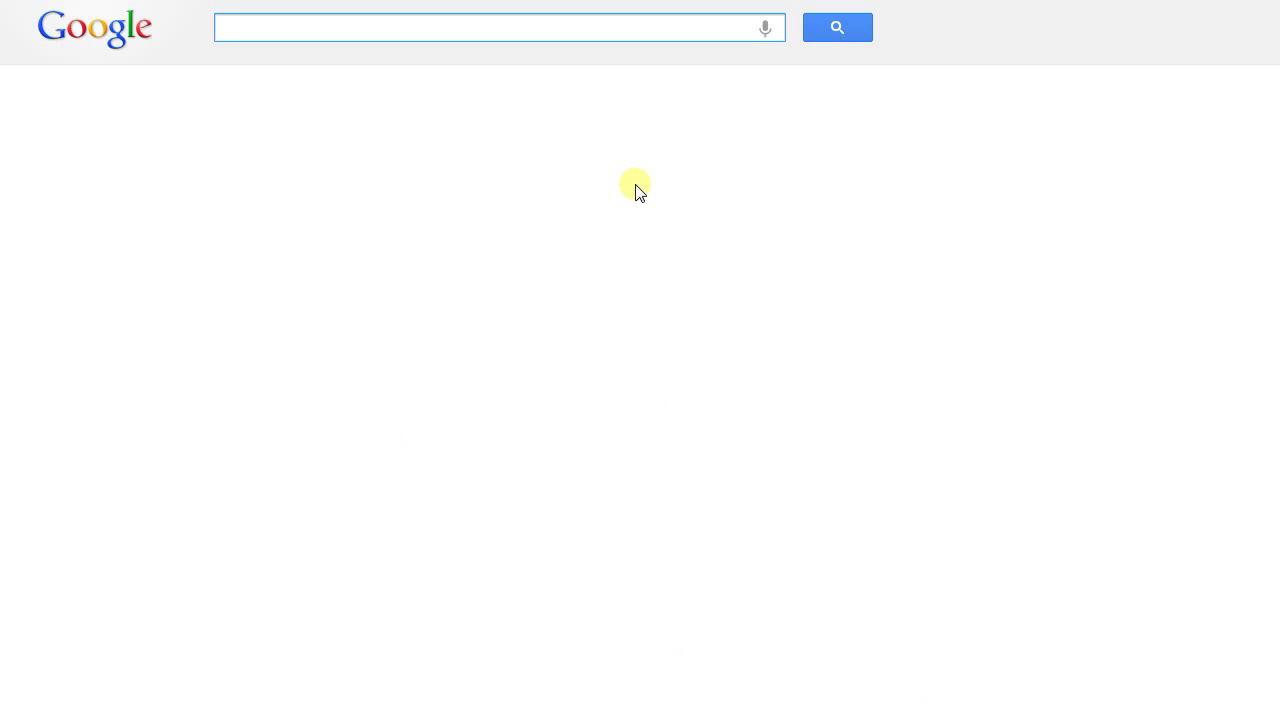
pyautogui.write('sit')
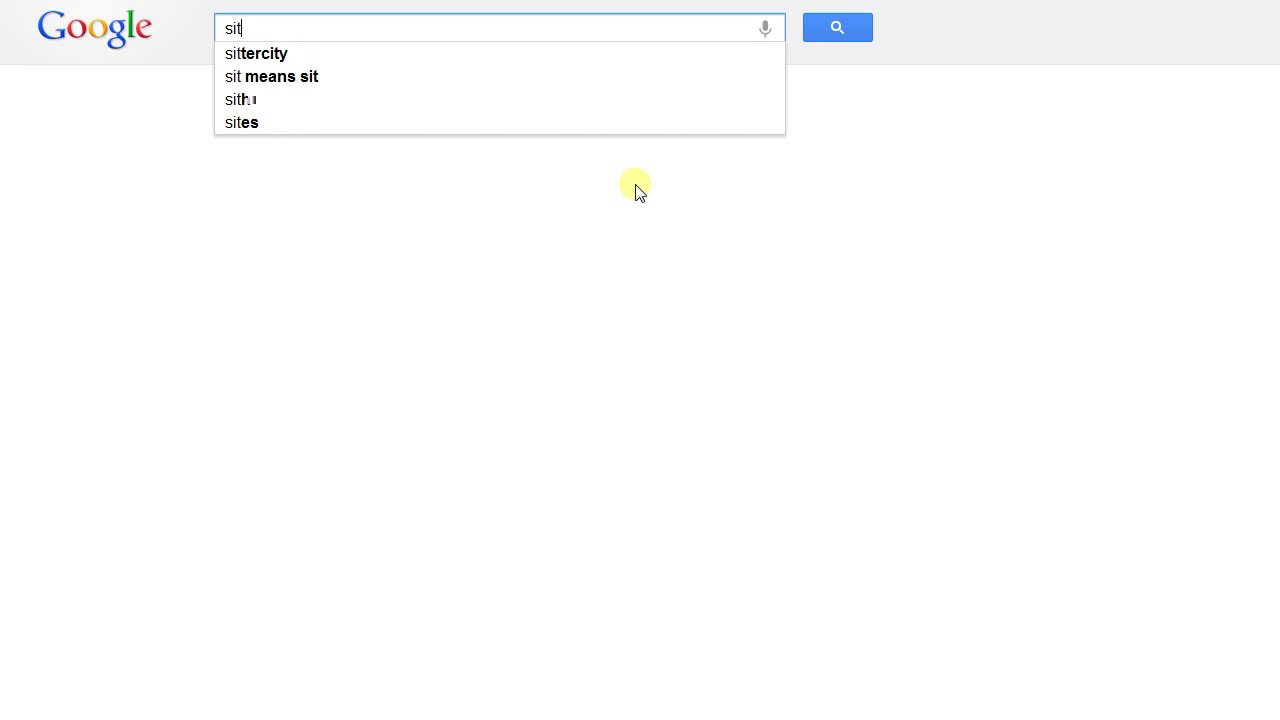
pyautogui.write('e:')
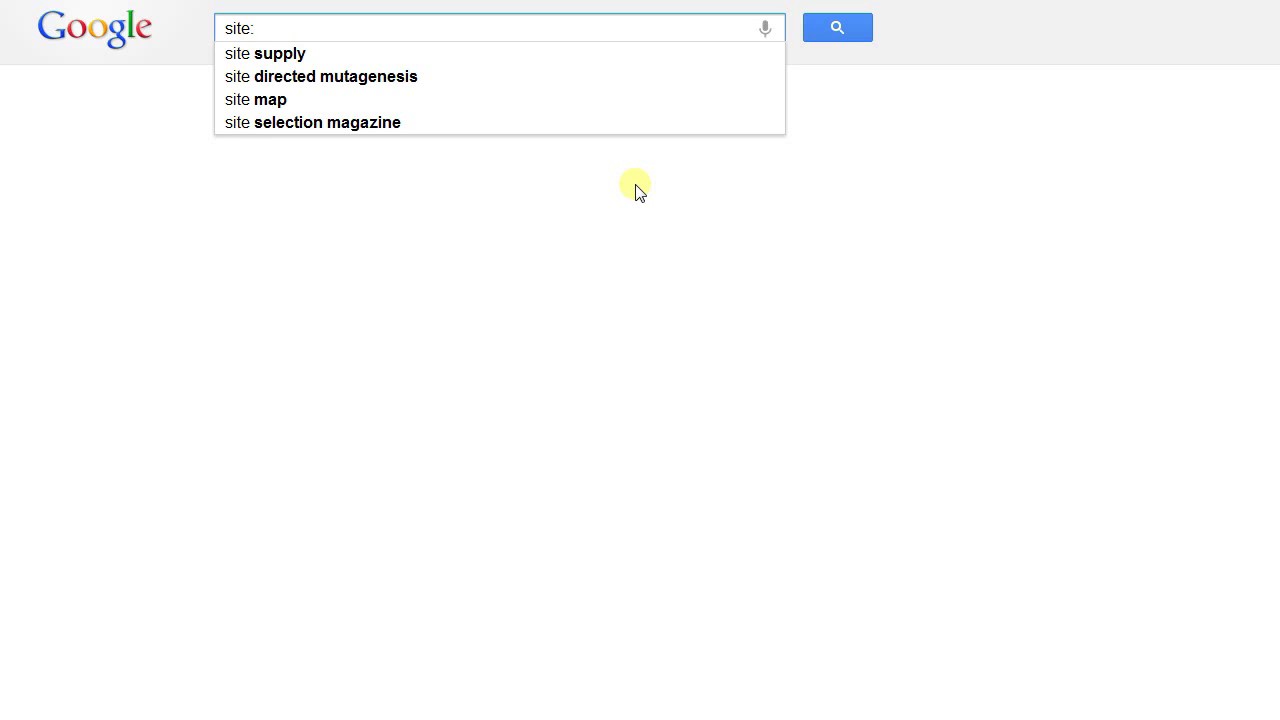
pyautogui.write('plus.google.com')
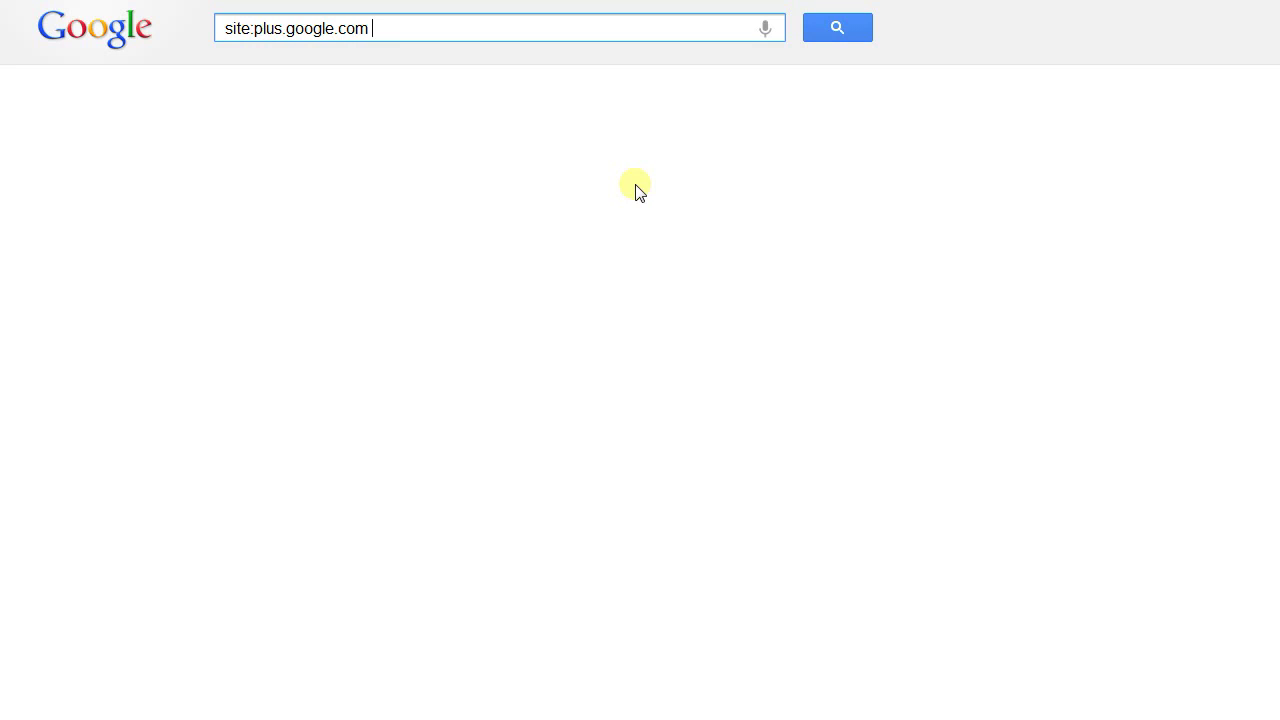
pyautogui.write('chemistry pharma')
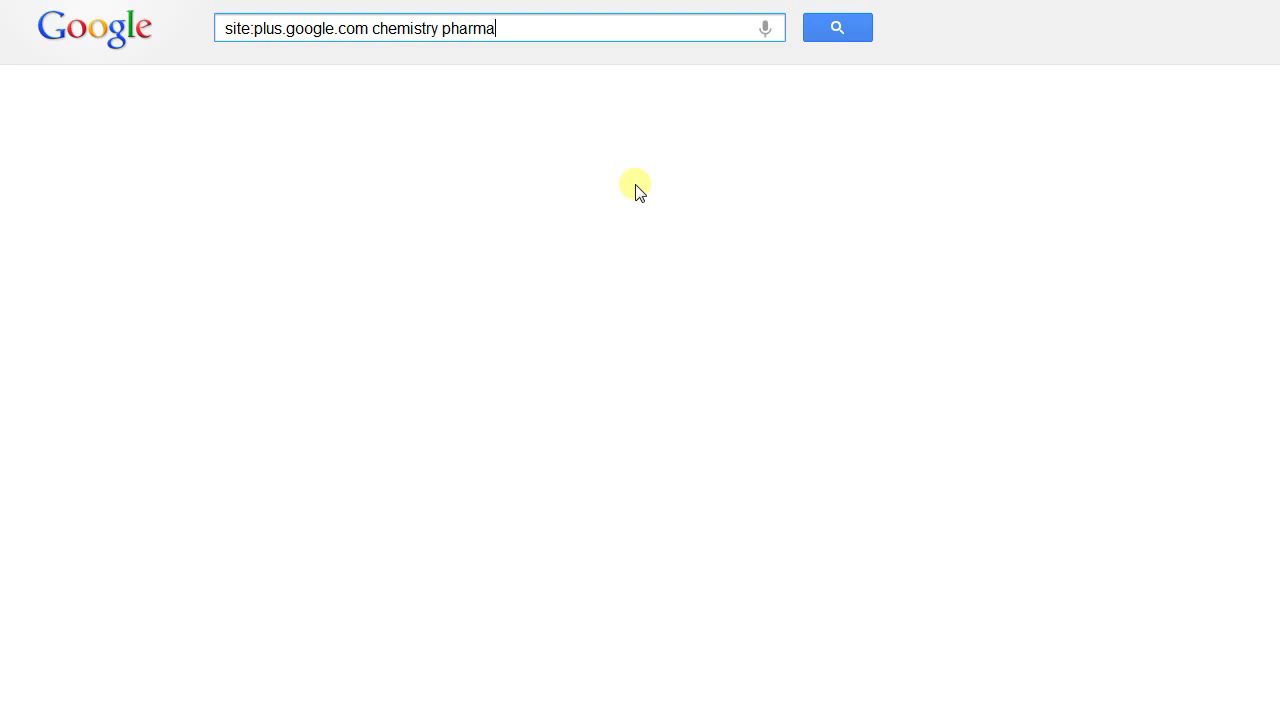
pyautogui.write('ceutical -inurl:post -jobs -job')
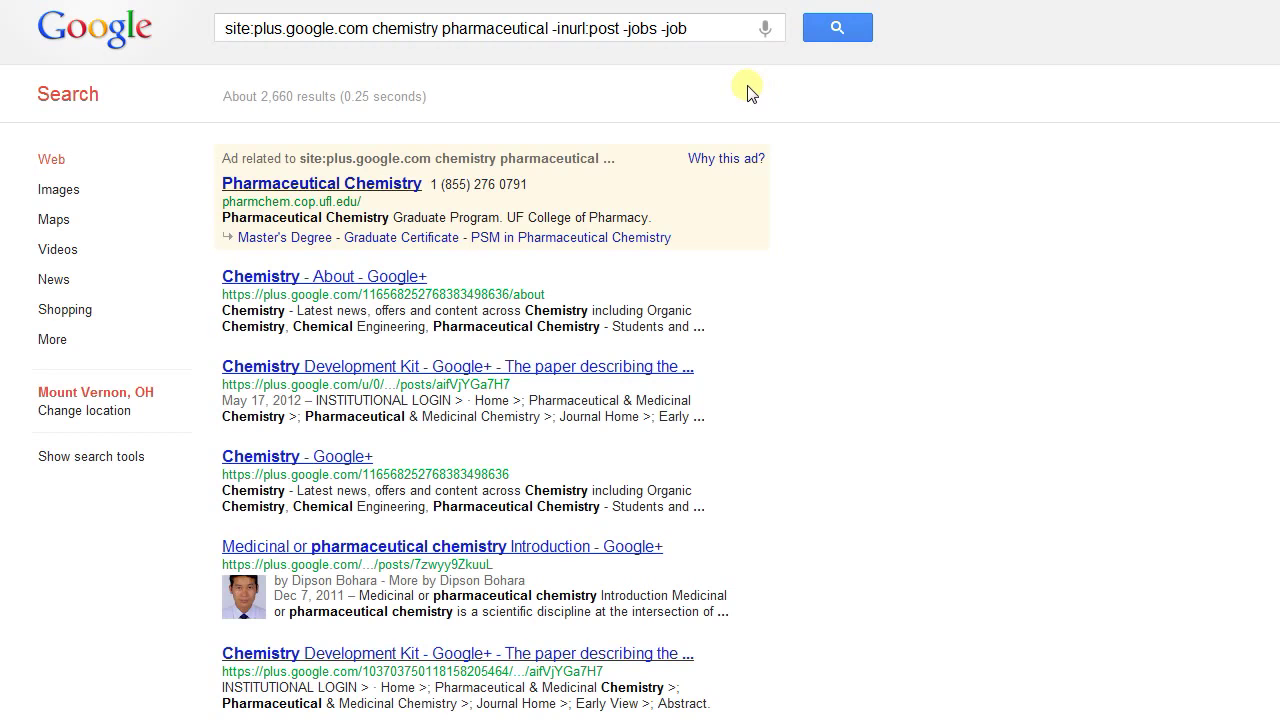
# Scroll through the Google+ chemistry profile results, briefly highlighting two of them
pyautogui.scroll(-2, 533, 300)
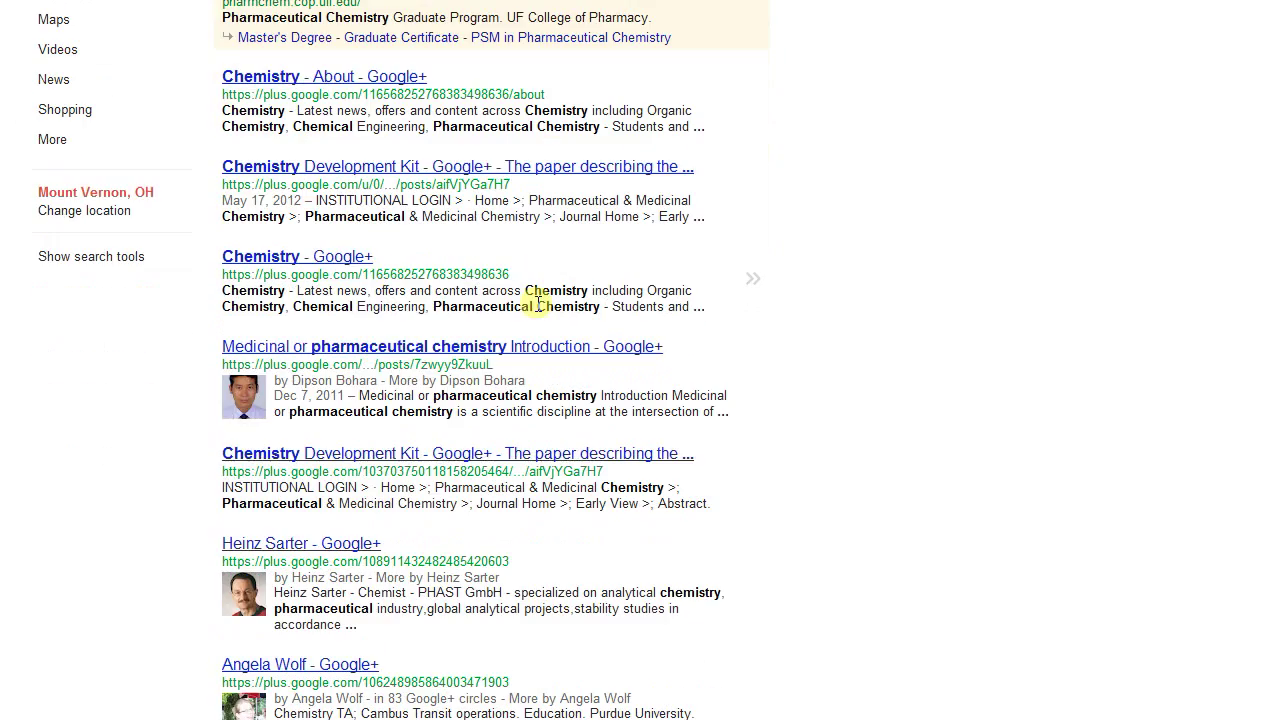
pyautogui.scroll(-3, 537, 303)
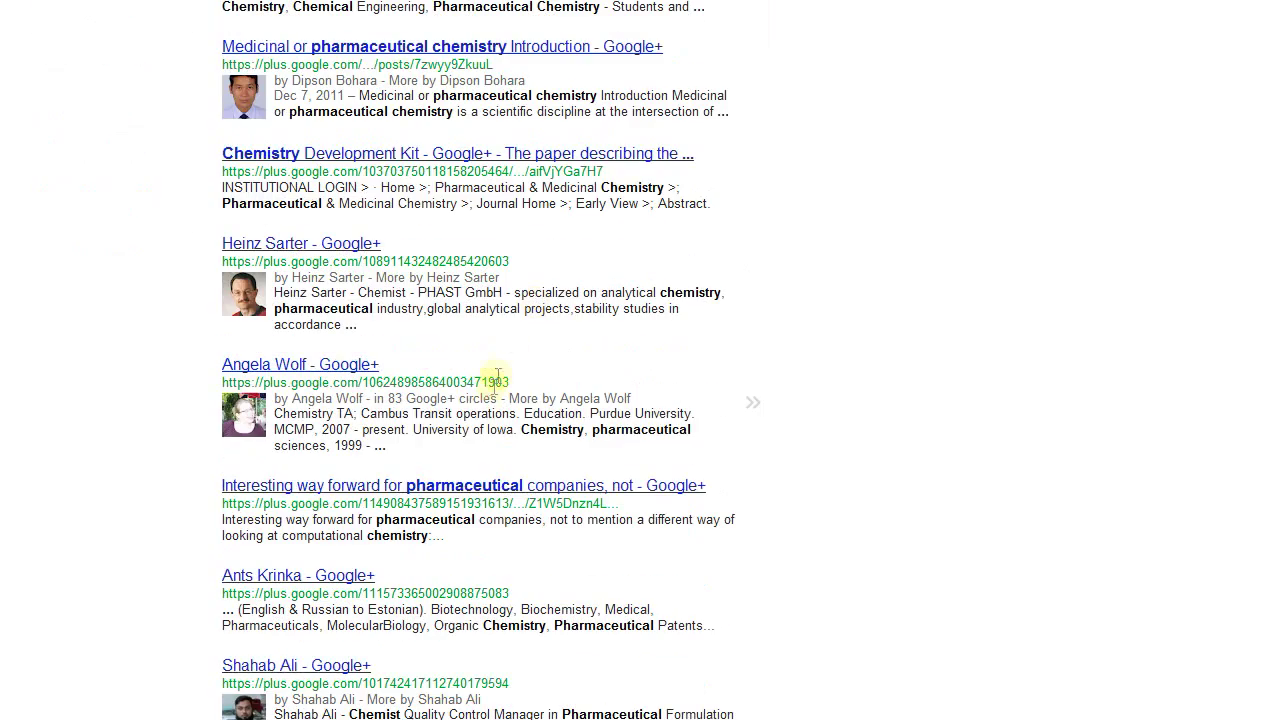
pyautogui.moveTo(478, 459); pyautogui.dragTo(228, 240)
pyautogui.click(785, 305)
pyautogui.scroll(-1, 785, 308)
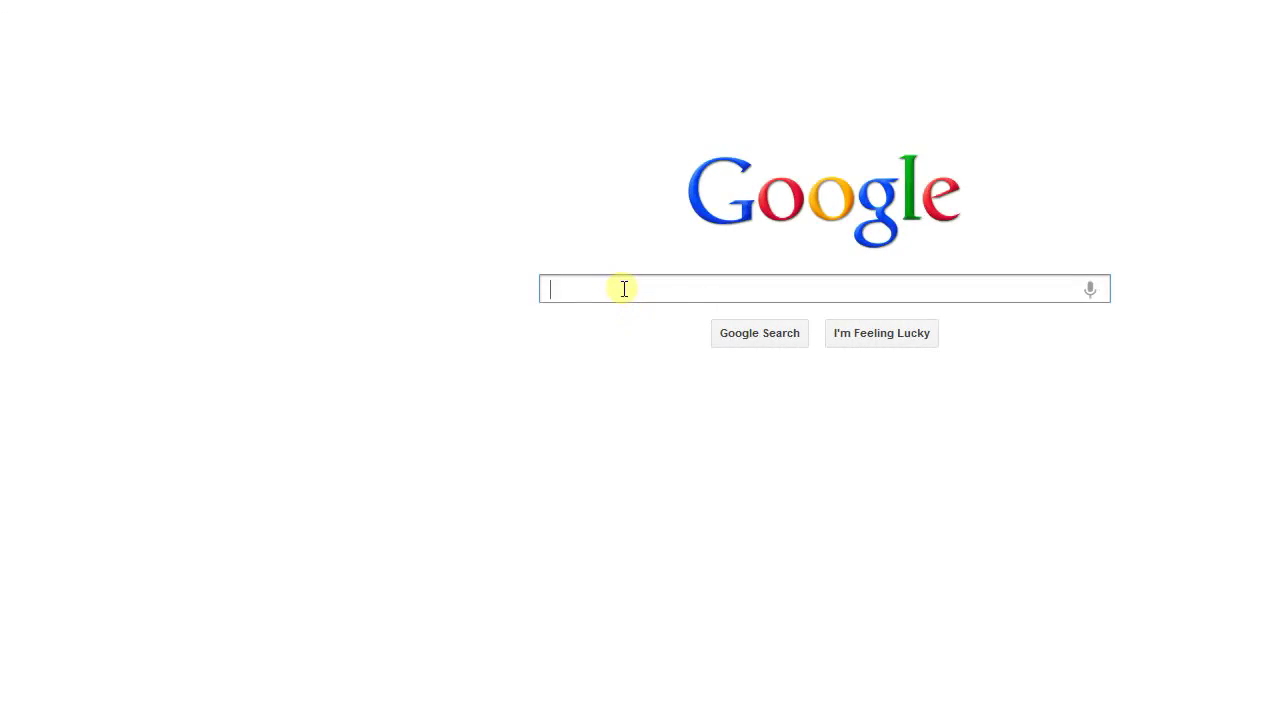
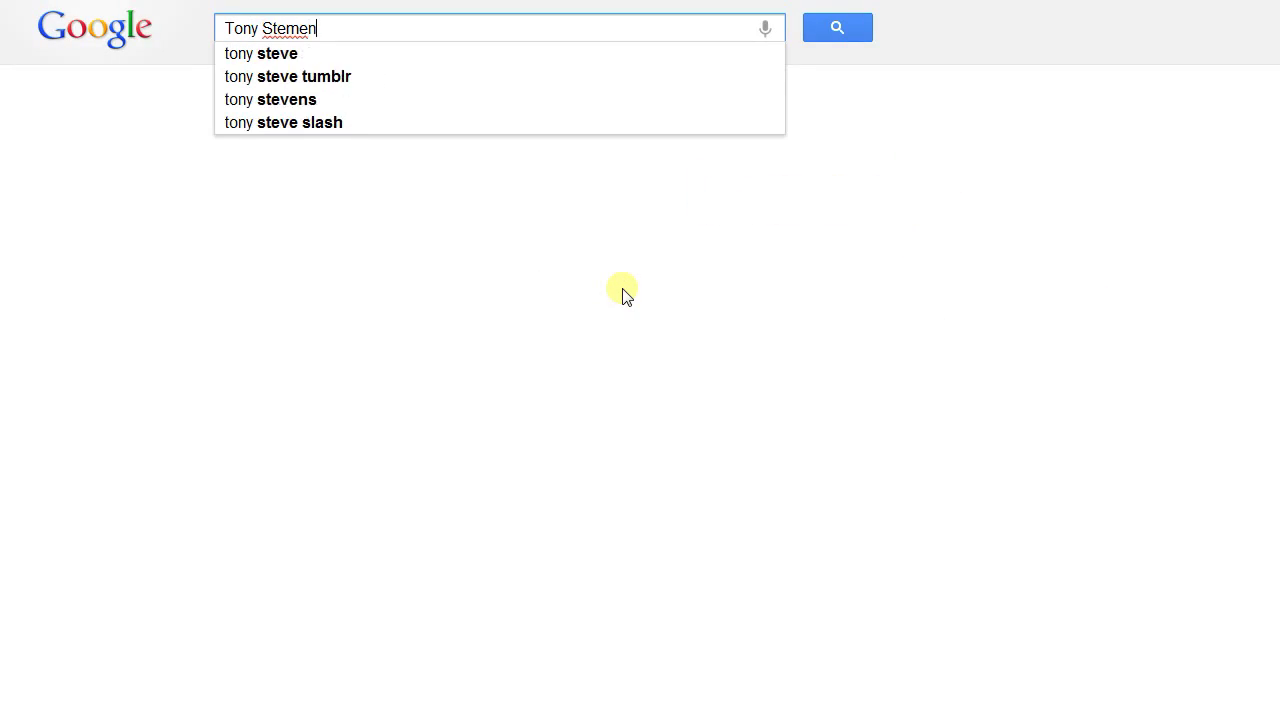
# Type and erase a recruiter's name query and 'Google Powersearch', then trim 'Tip #3: filetype:' to 'filetype:'
pyautogui.write(' Sr. Sour')
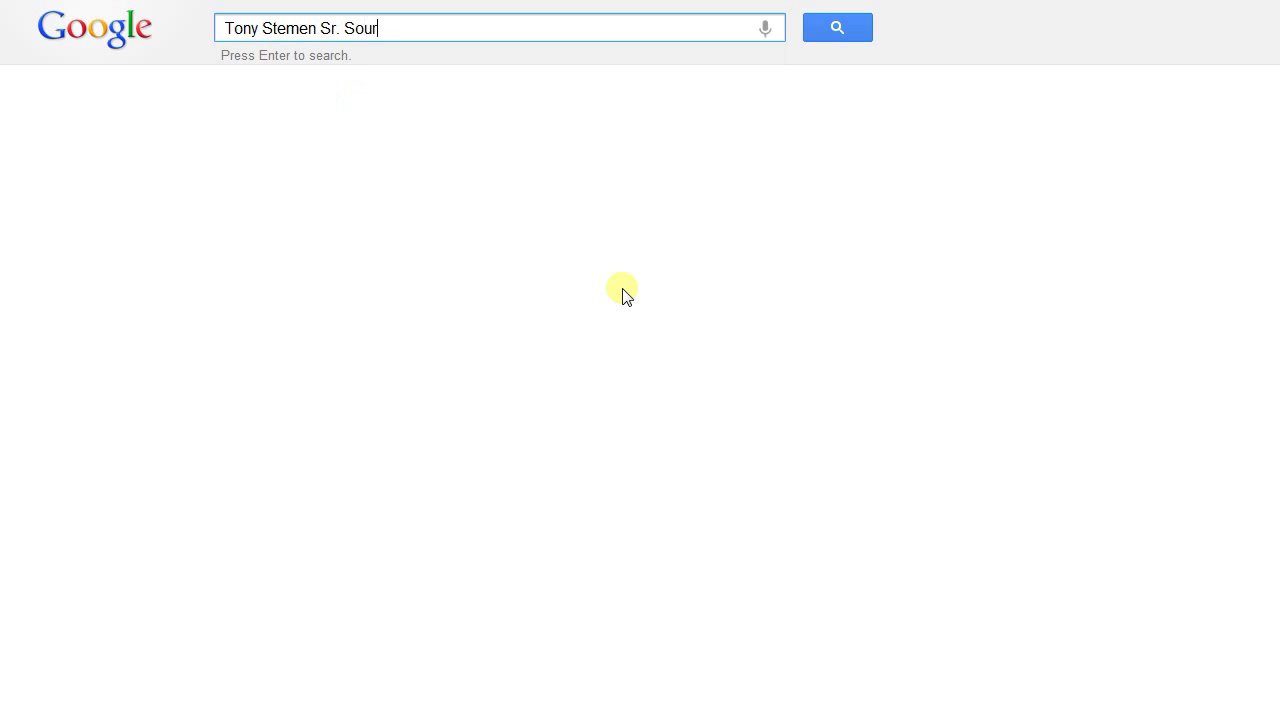
pyautogui.write('cing Recruite')
pyautogui.press('BackSpace')
pyautogui.press('BackSpace')
pyautogui.press('BackSpace')
pyautogui.press('BackSpace')
pyautogui.press('BackSpace')
pyautogui.press('BackSpace')
pyautogui.press('BackSpace')
pyautogui.press('BackSpace')
pyautogui.press('BackSpace')
pyautogui.press('BackSpace')
pyautogui.press('BackSpace')
pyautogui.press('BackSpace')
pyautogui.press('BackSpace')
pyautogui.press('BackSpace')
pyautogui.press('BackSpace')
pyautogui.press('BackSpace')
pyautogui.press('BackSpace')
pyautogui.press('BackSpace')
pyautogui.press('BackSpace')
pyautogui.press('BackSpace')
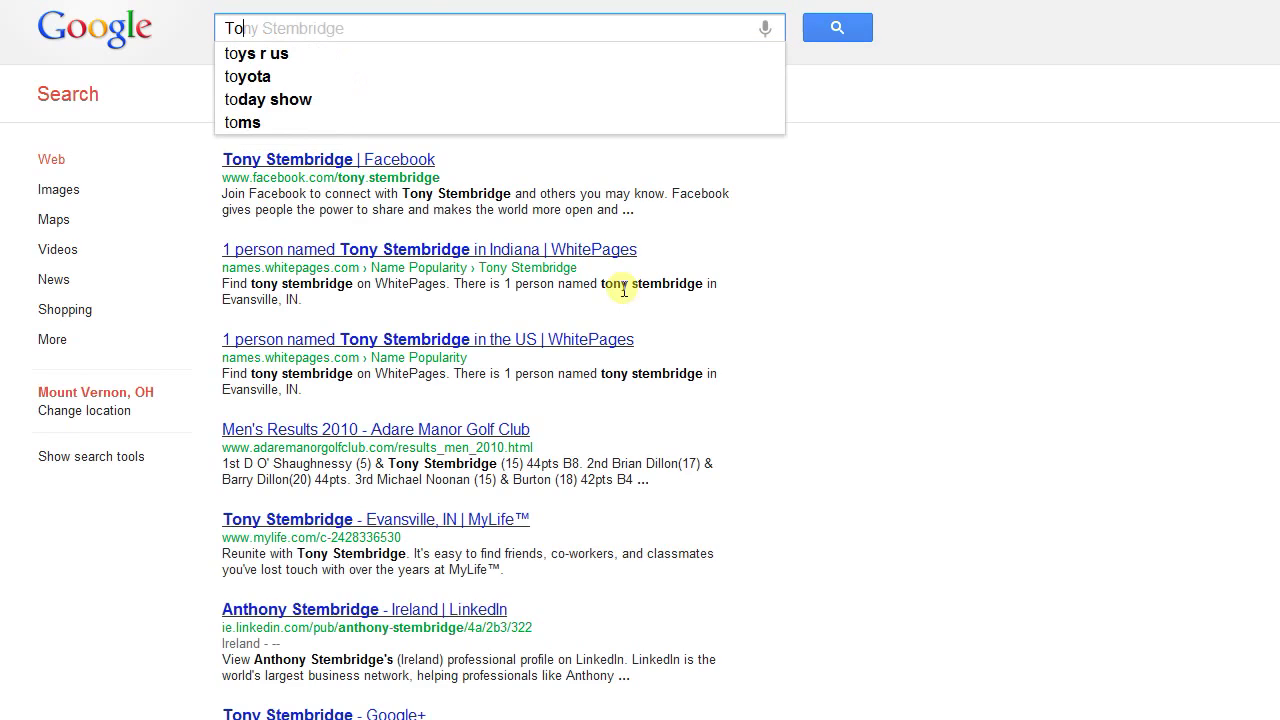
pyautogui.write('Go')
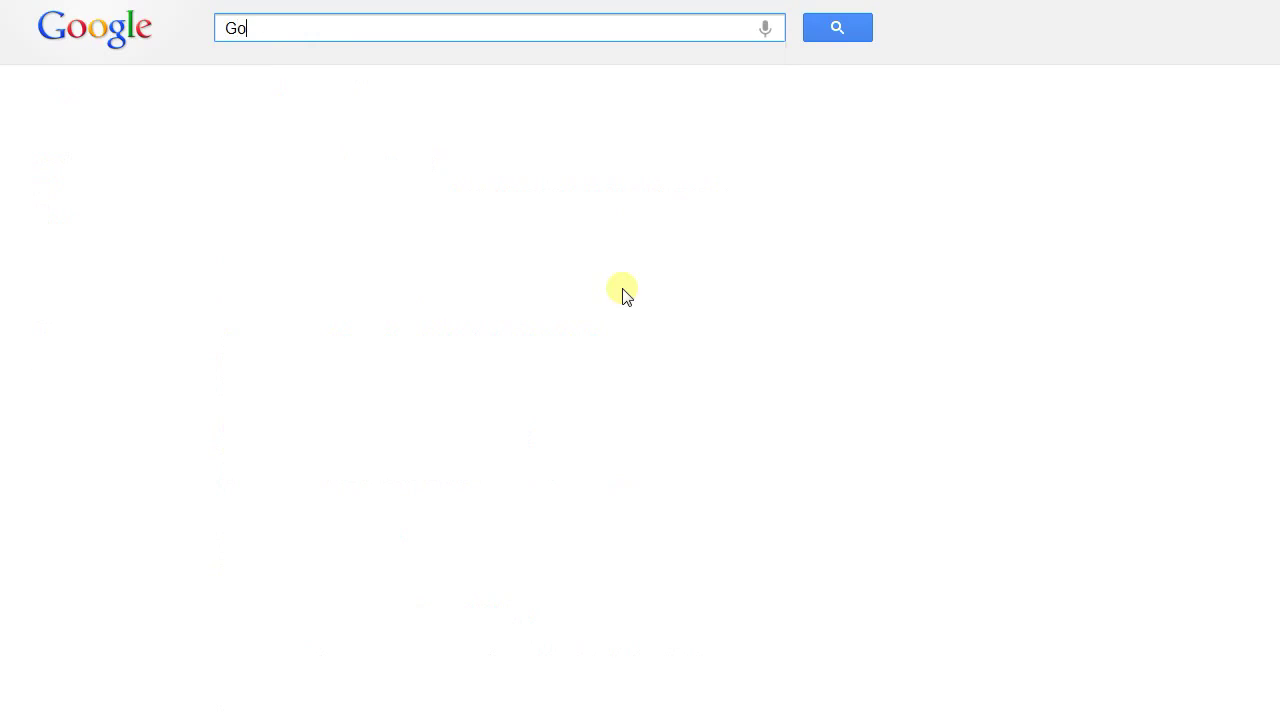
pyautogui.write('ogle Powersearch!')
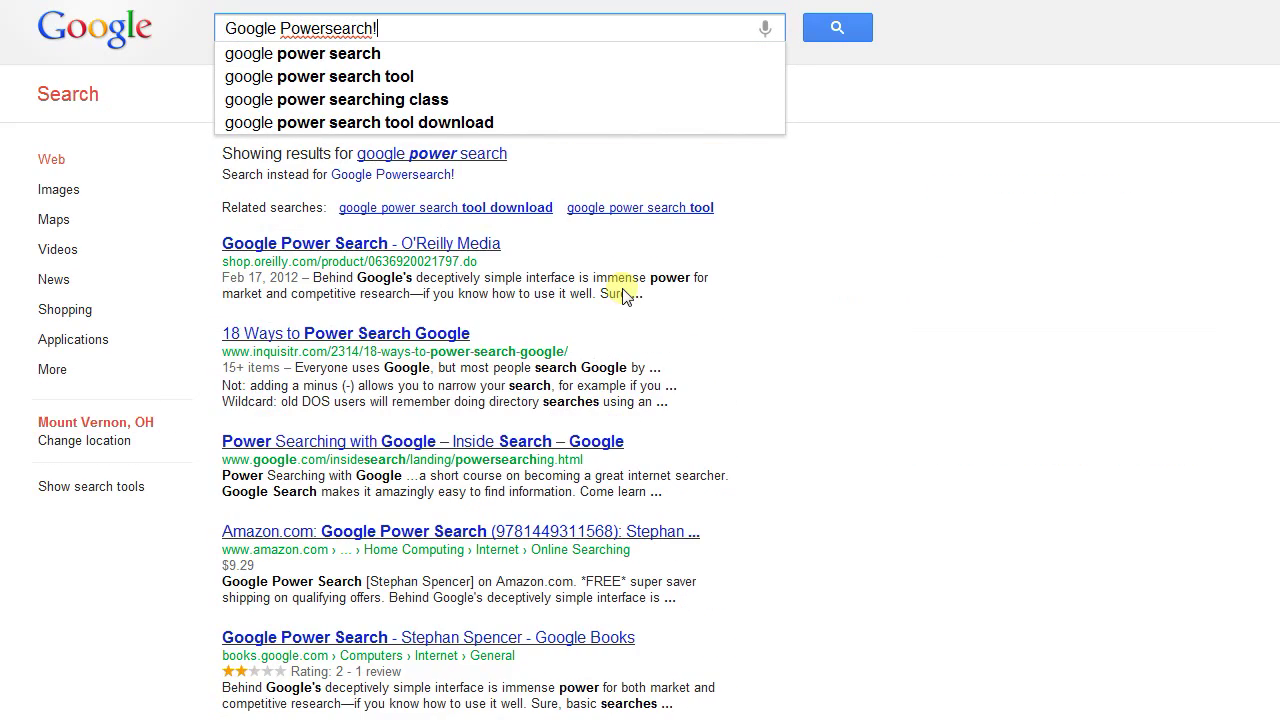
pyautogui.press('BackSpace')
pyautogui.press('BackSpace')
pyautogui.press('BackSpace')
pyautogui.press('BackSpace')
pyautogui.press('BackSpace')
pyautogui.press('BackSpace')
pyautogui.press('BackSpace')
pyautogui.press('BackSpace')
pyautogui.press('BackSpace')
pyautogui.press('BackSpace')
pyautogui.press('BackSpace')
pyautogui.press('BackSpace')
pyautogui.press('BackSpace')
pyautogui.press('BackSpace')
pyautogui.press('BackSpace')
pyautogui.press('BackSpace')
pyautogui.press('BackSpace')
pyautogui.press('BackSpace')
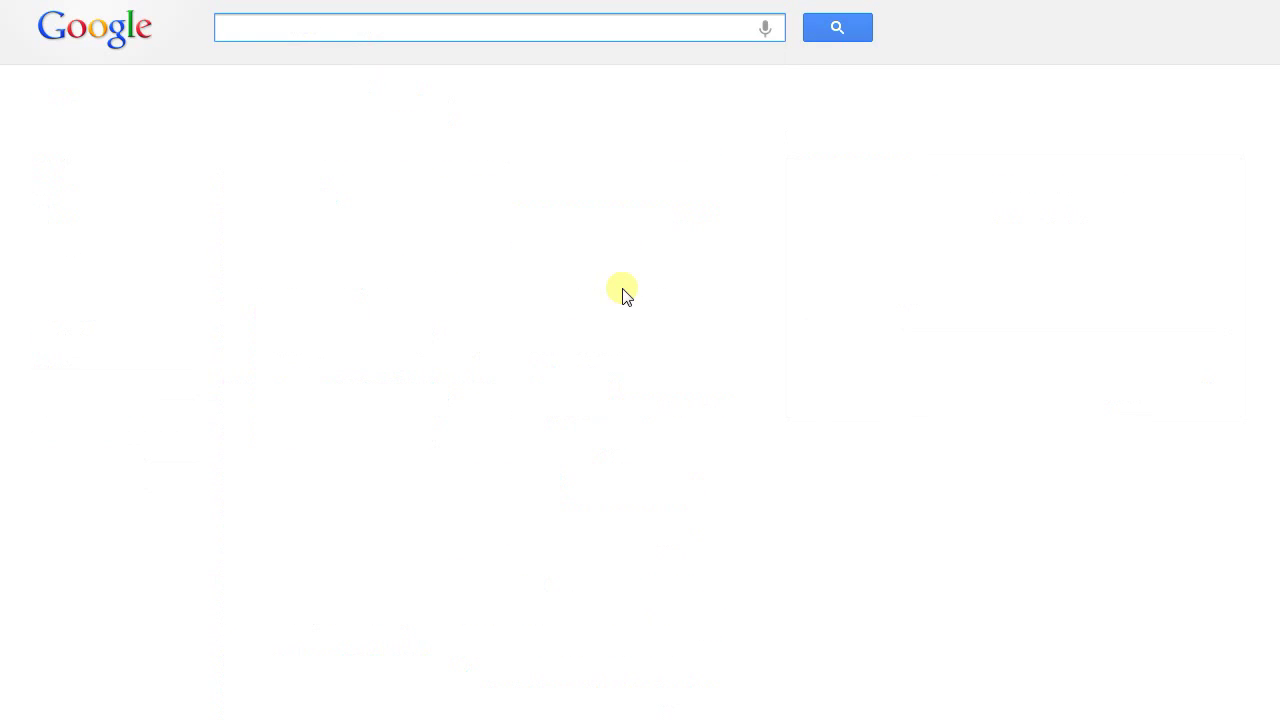
pyautogui.write('Tip #')
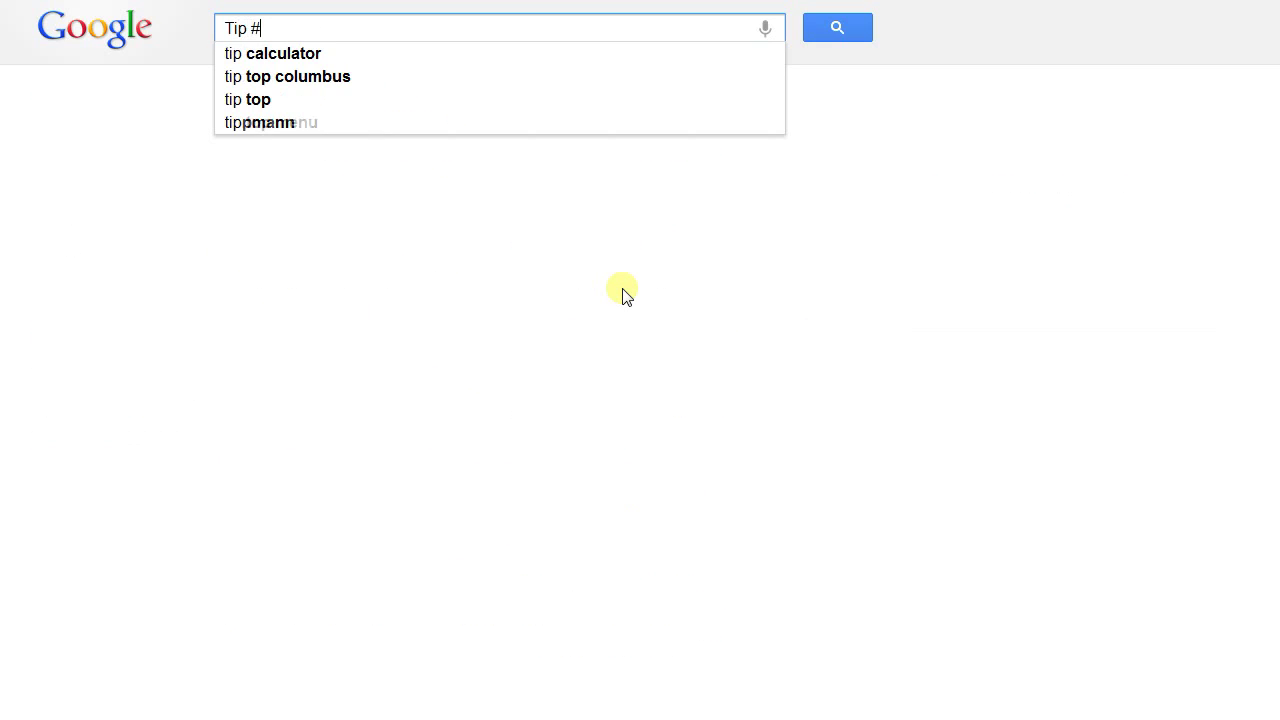
pyautogui.write('3: ')
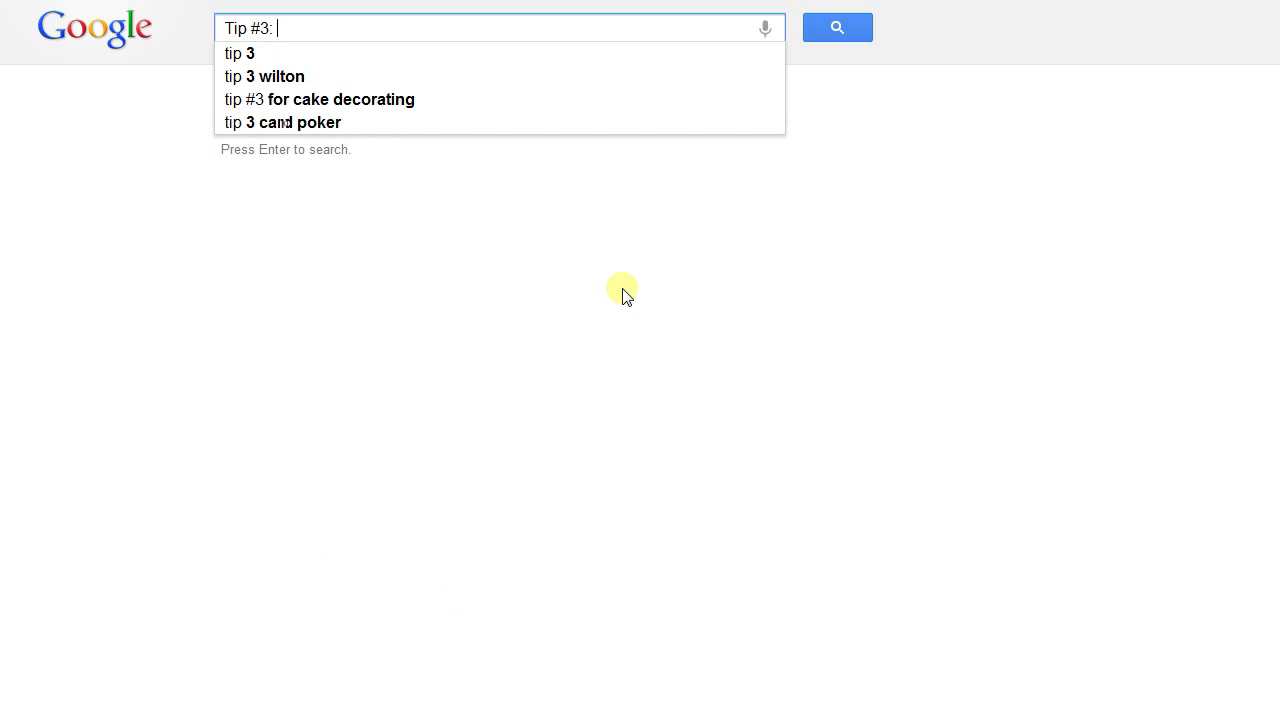
pyautogui.write('filetype')
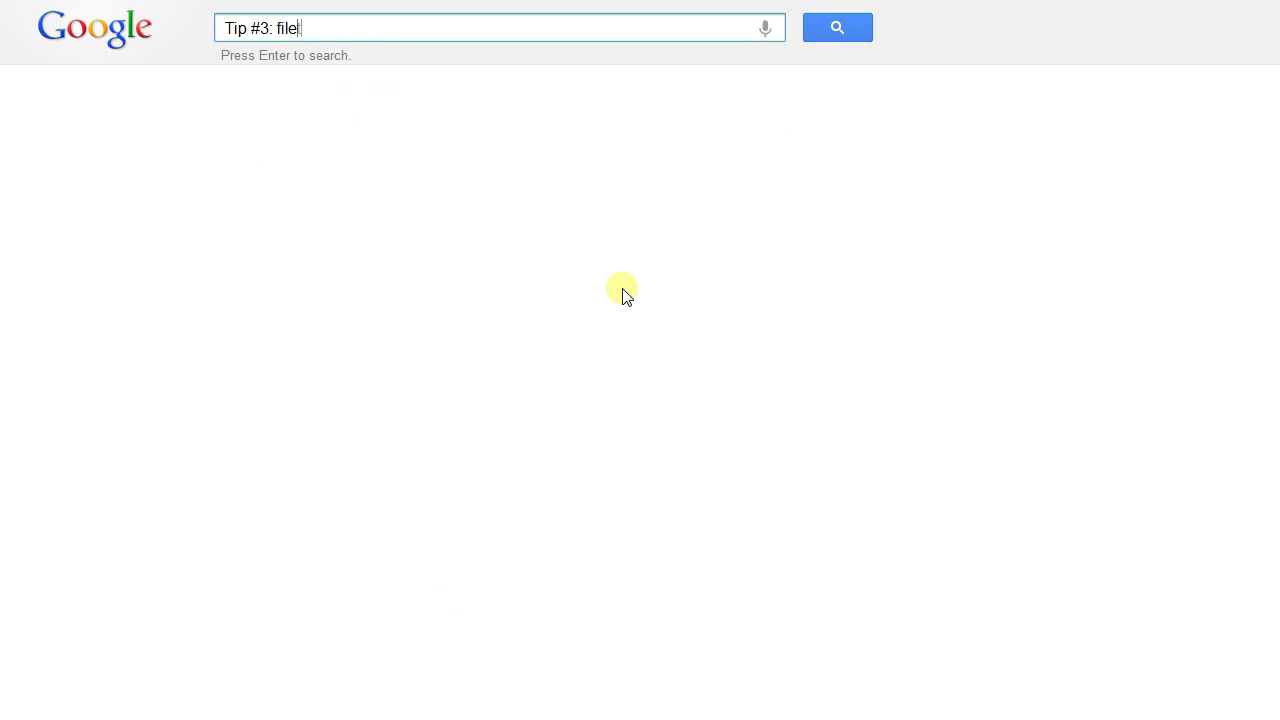
pyautogui.write(':')
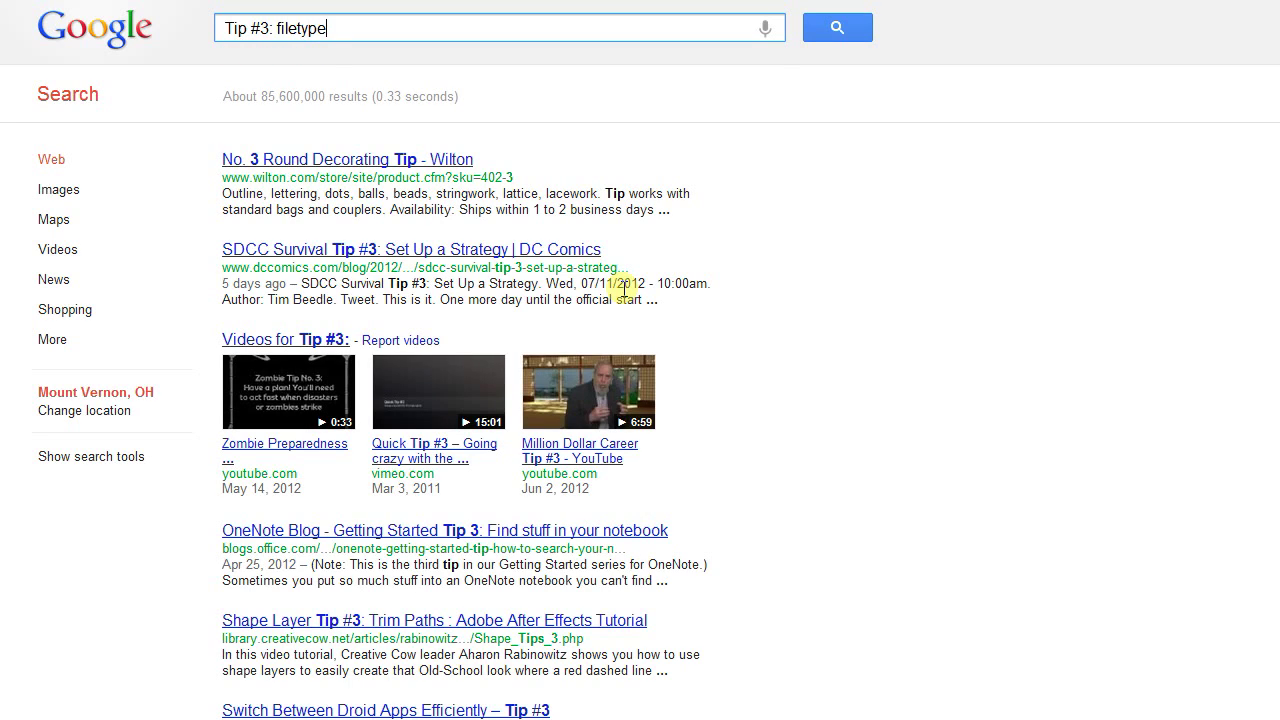
pyautogui.press('BackSpace')
pyautogui.press('BackSpace')
pyautogui.press('BackSpace')
pyautogui.press('BackSpace')
pyautogui.press('BackSpace')
pyautogui.press('BackSpace')
pyautogui.press('BackSpace')
pyautogui.press('BackSpace')
pyautogui.press('BackSpace')
pyautogui.press('BackSpace')
pyautogui.press('BackSpace')
pyautogui.press('BackSpace')
pyautogui.press('BackSpace')
pyautogui.press('BackSpace')
pyautogui.press('BackSpace')
pyautogui.press('BackSpace')
pyautogui.press('BackSpace')
# Search 'filetype:xls', highlight three spreadsheet result titles, then select the query for replacement
pyautogui.write('filetype:')
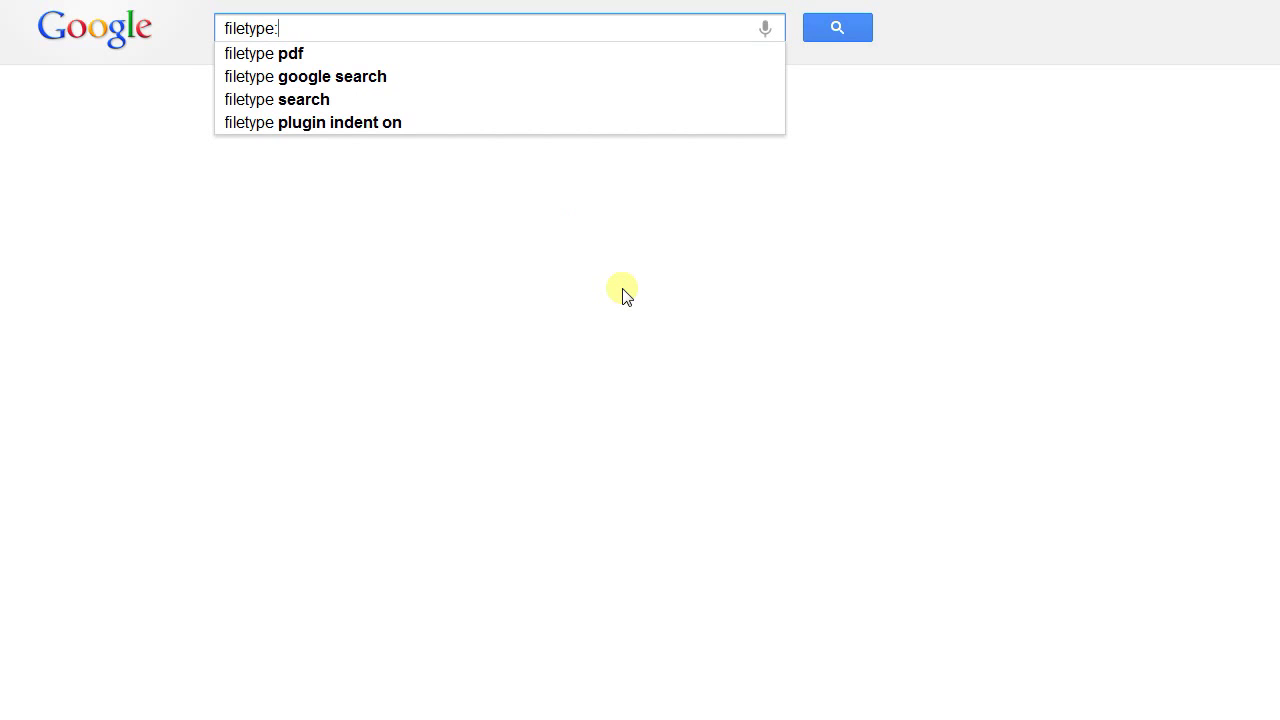
pyautogui.write('xls')
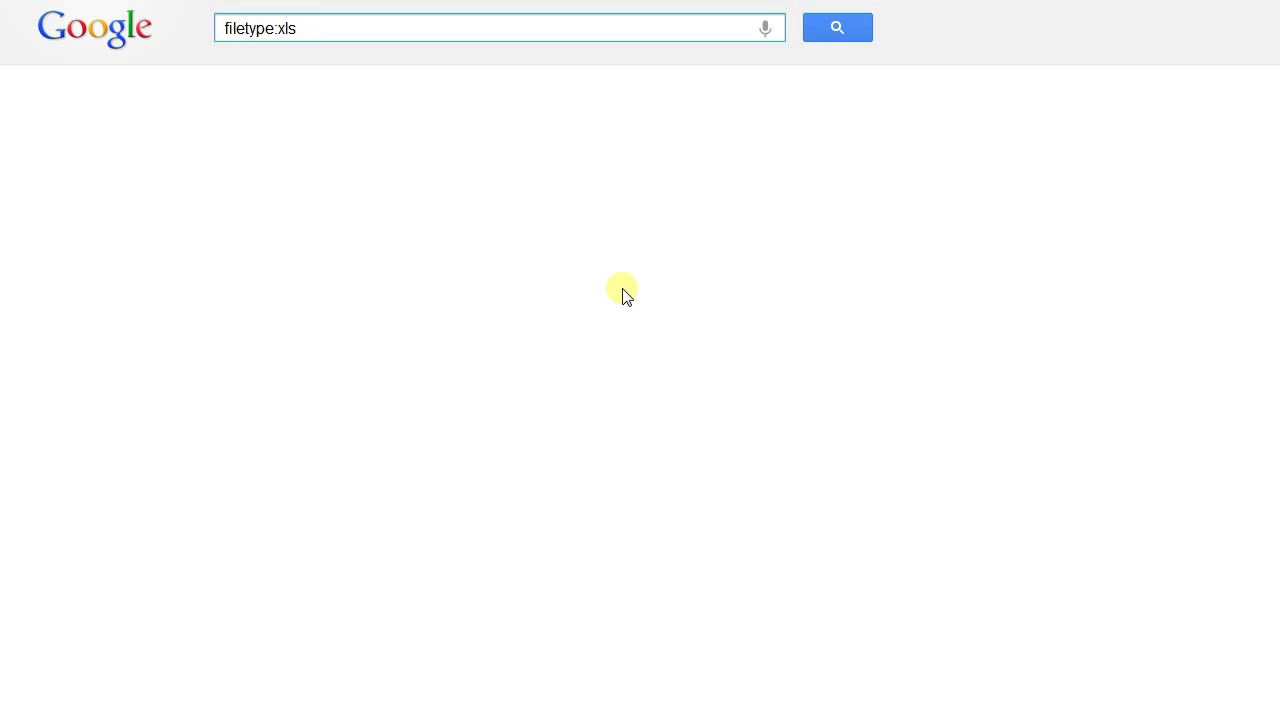
pyautogui.click(622, 293)
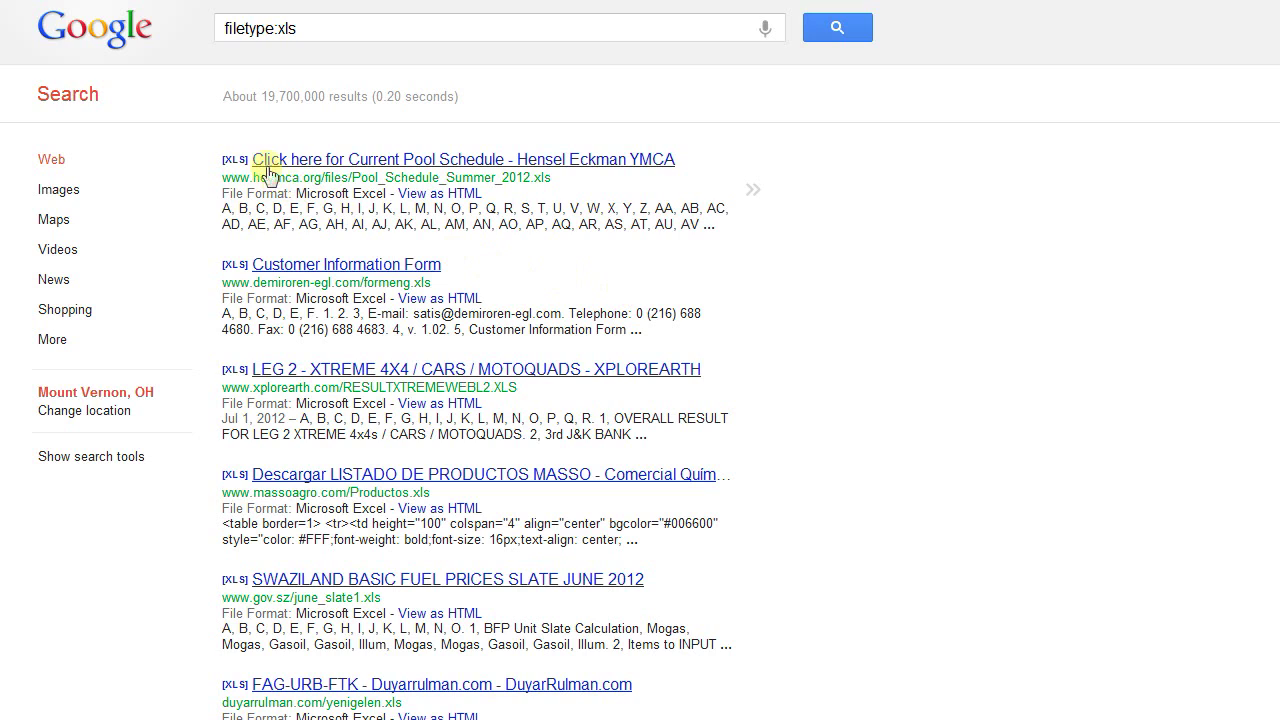
pyautogui.moveTo(216, 163); pyautogui.dragTo(672, 145)
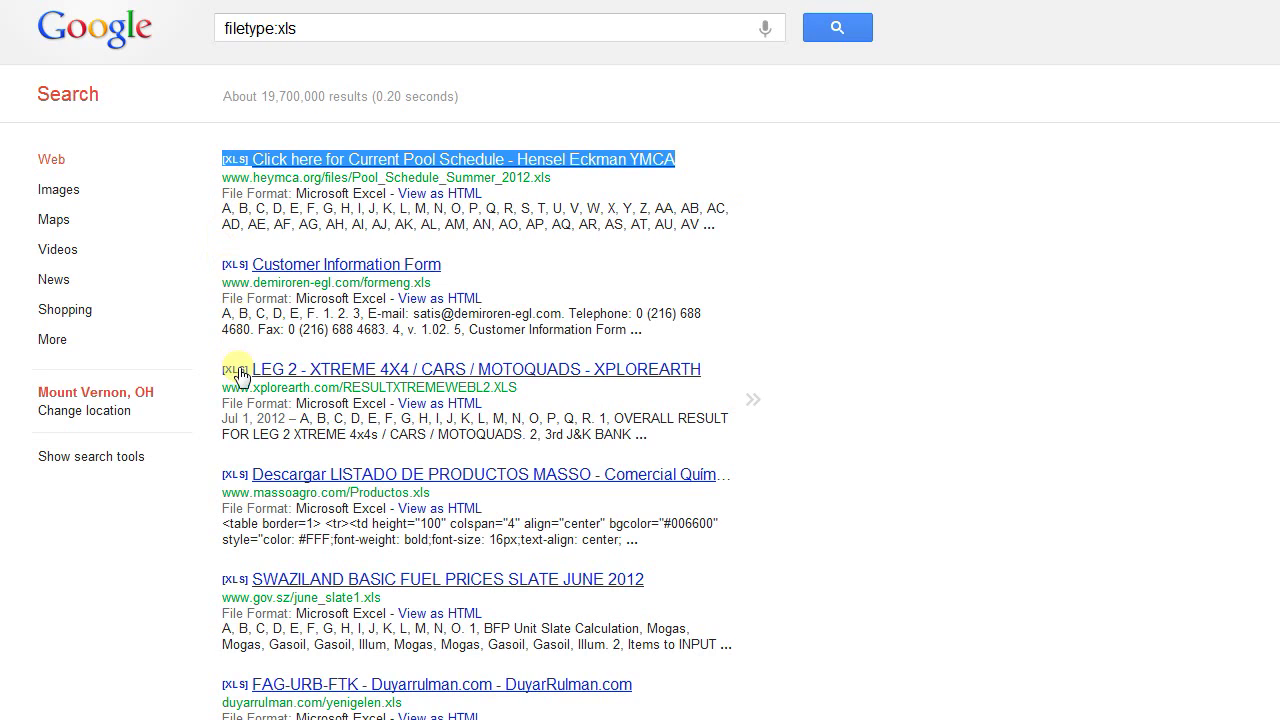
pyautogui.moveTo(216, 266); pyautogui.dragTo(449, 268)
pyautogui.moveTo(215, 372); pyautogui.dragTo(810, 357)
pyautogui.click(318, 29)
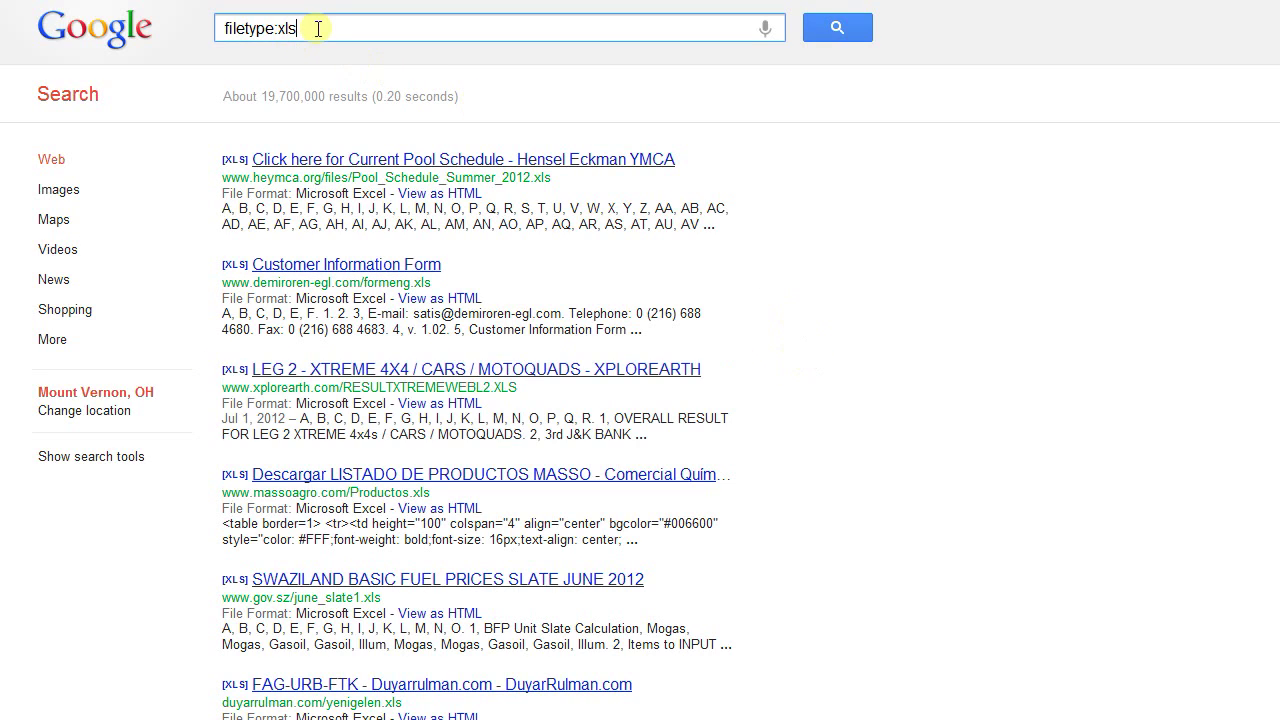
pyautogui.moveTo(311, 39); pyautogui.dragTo(153, 38)
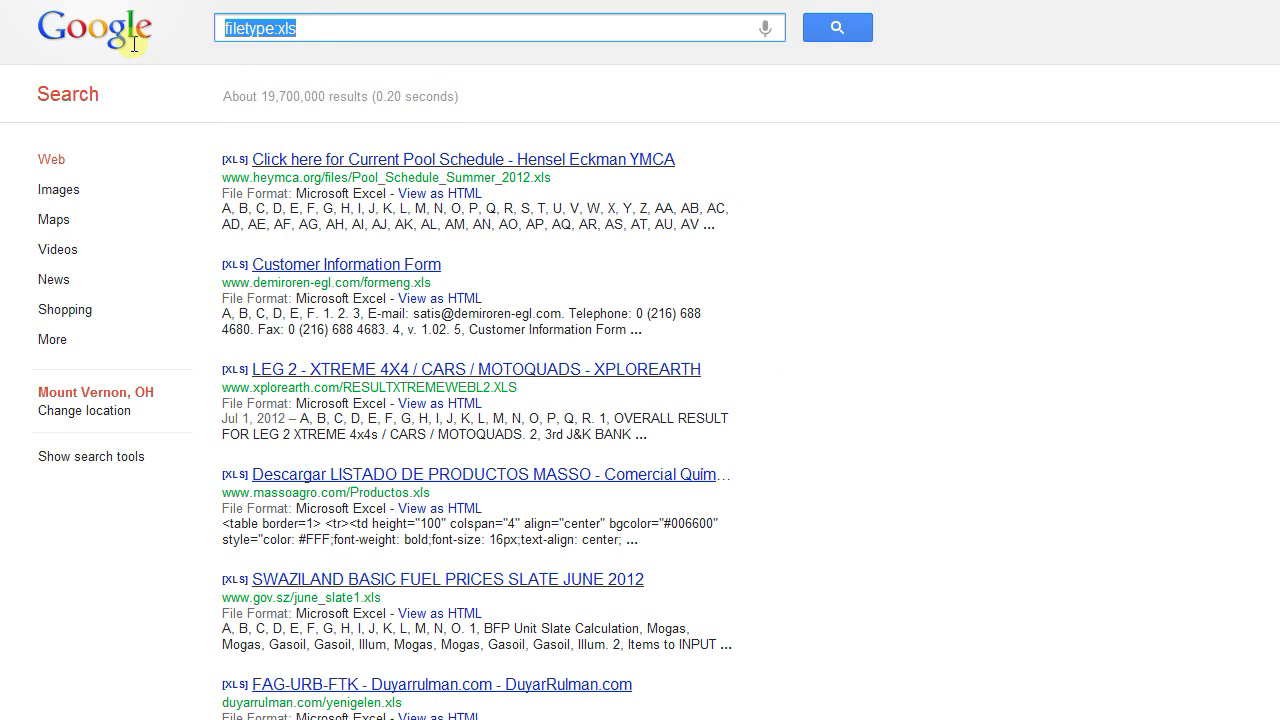
# Search 'Safety Engineers ASSE', highlight the ASSE site result, then replace the query with 'filetype:xls'
pyautogui.write('S')
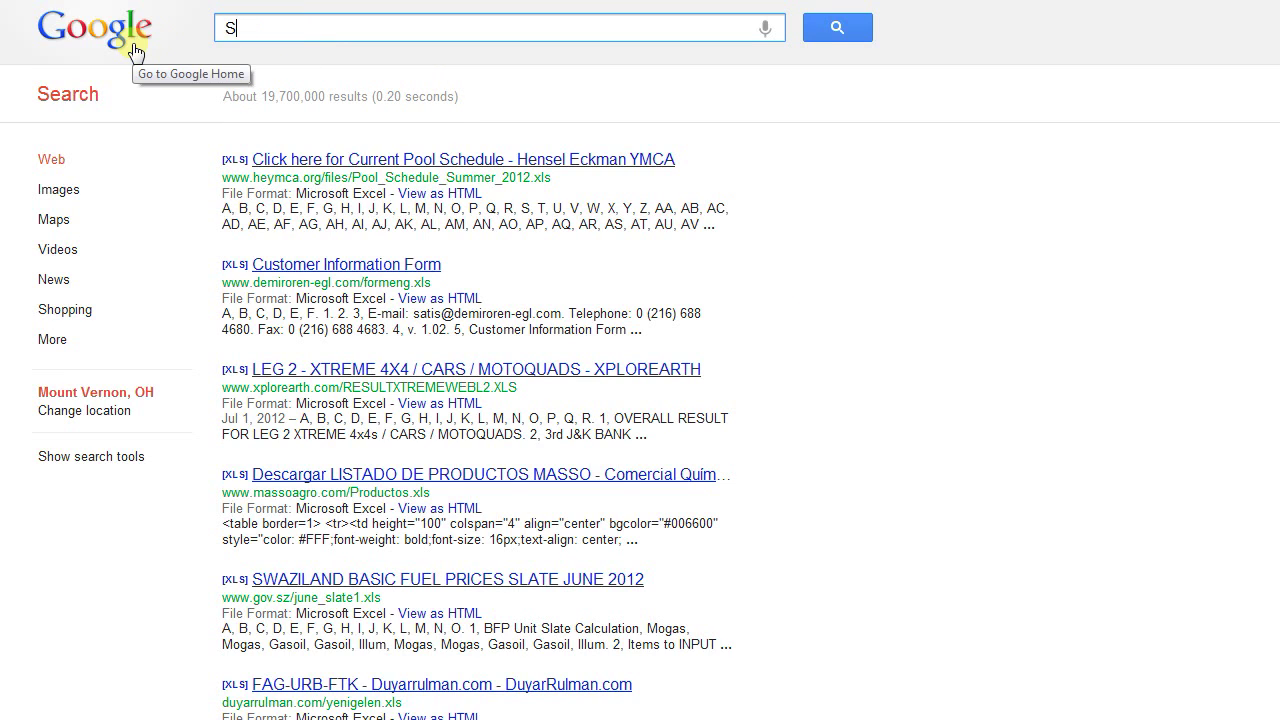
pyautogui.write('afety Engin')
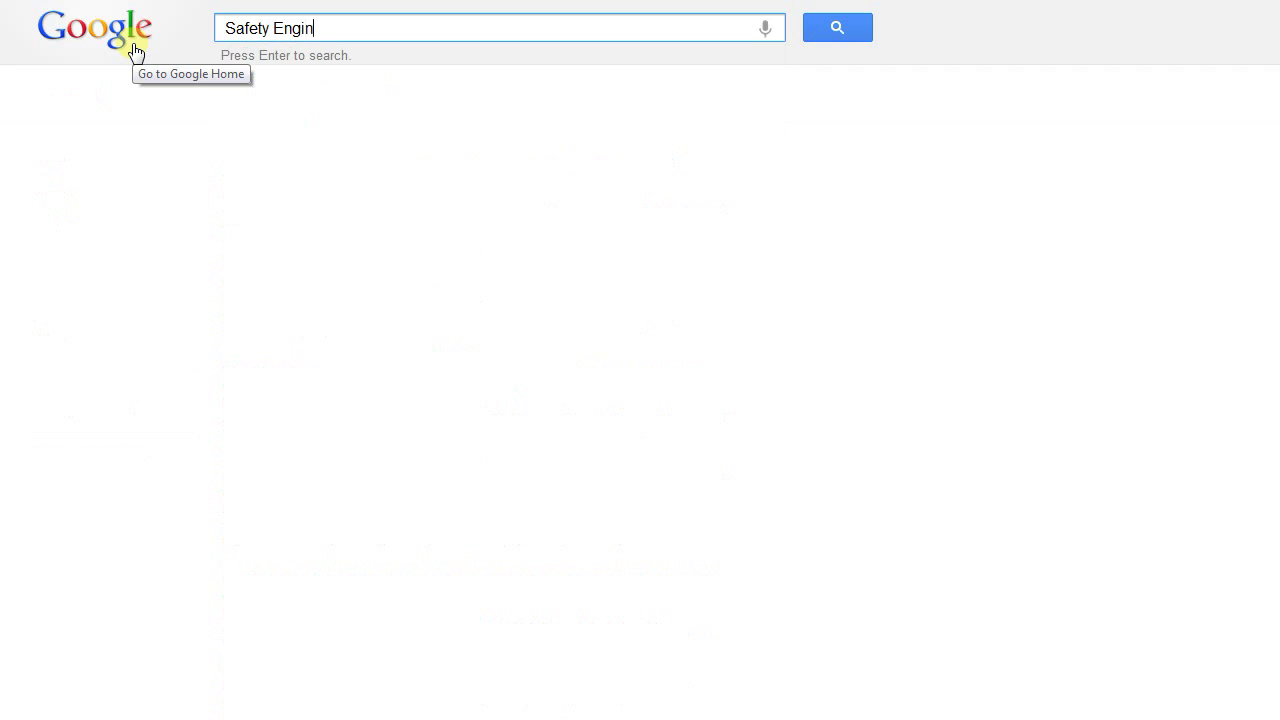
pyautogui.write('eers ASSE')
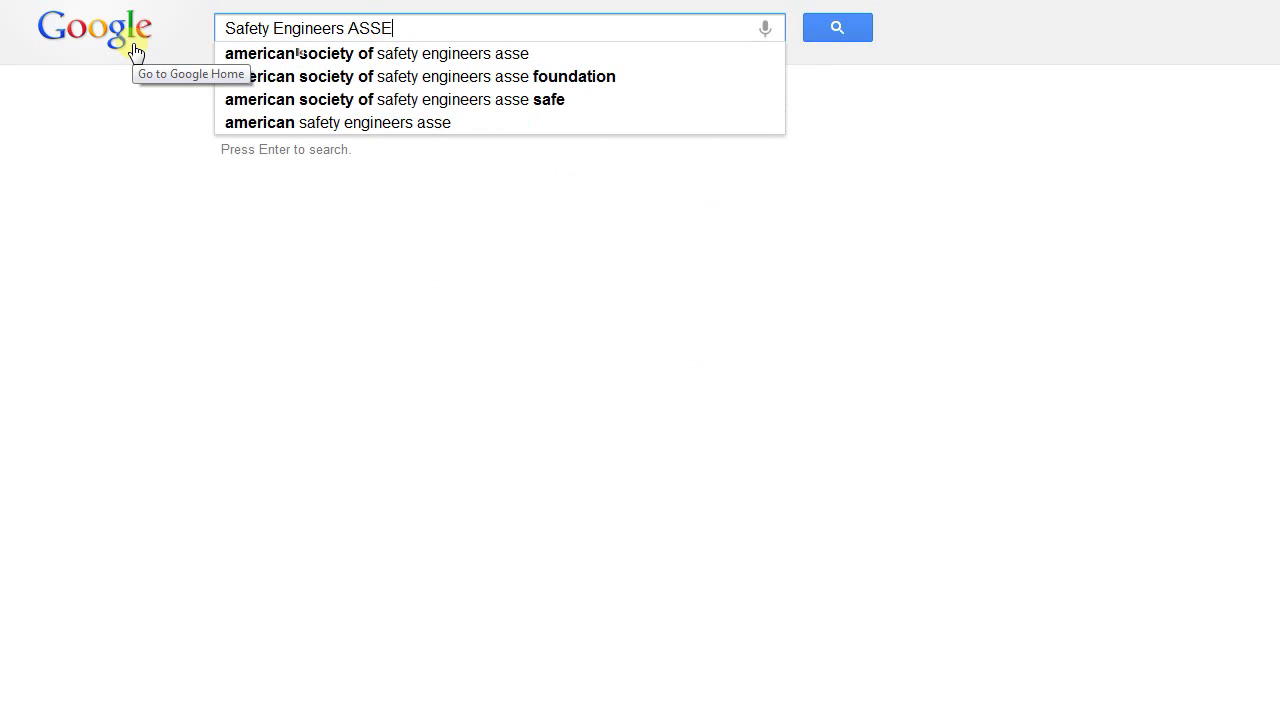
pyautogui.press('Return')
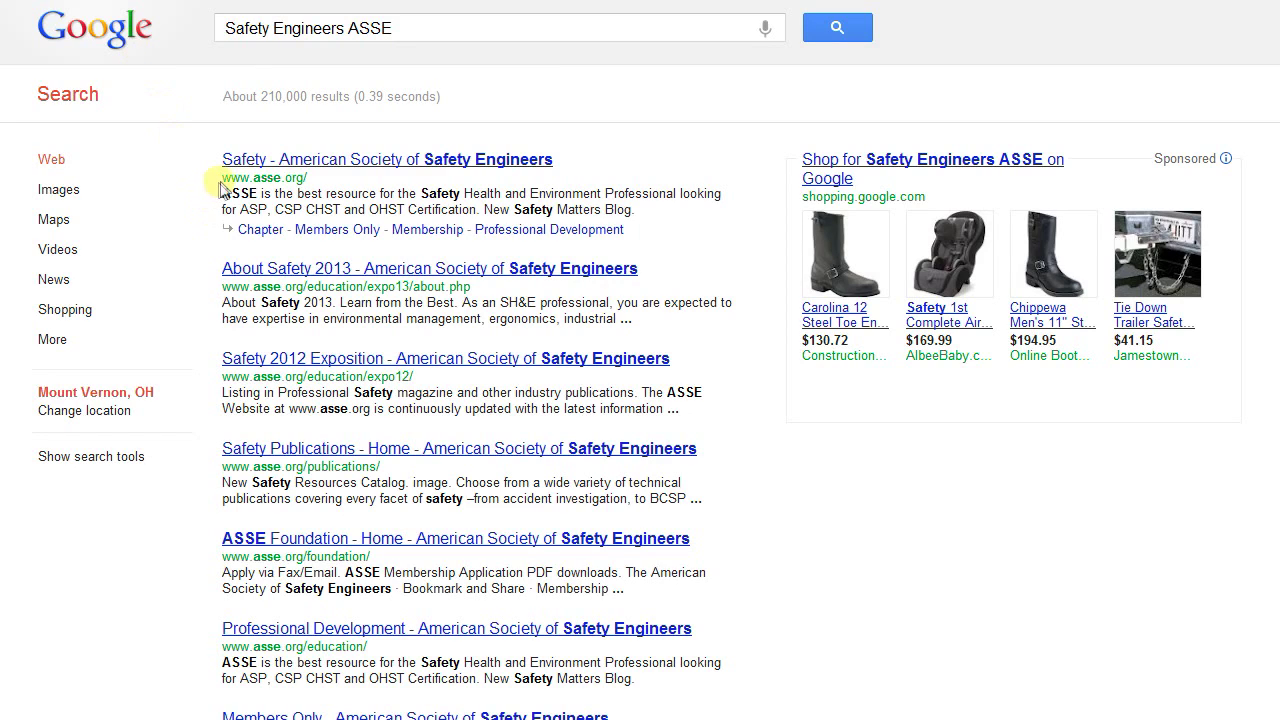
pyautogui.moveTo(221, 183); pyautogui.dragTo(357, 160)
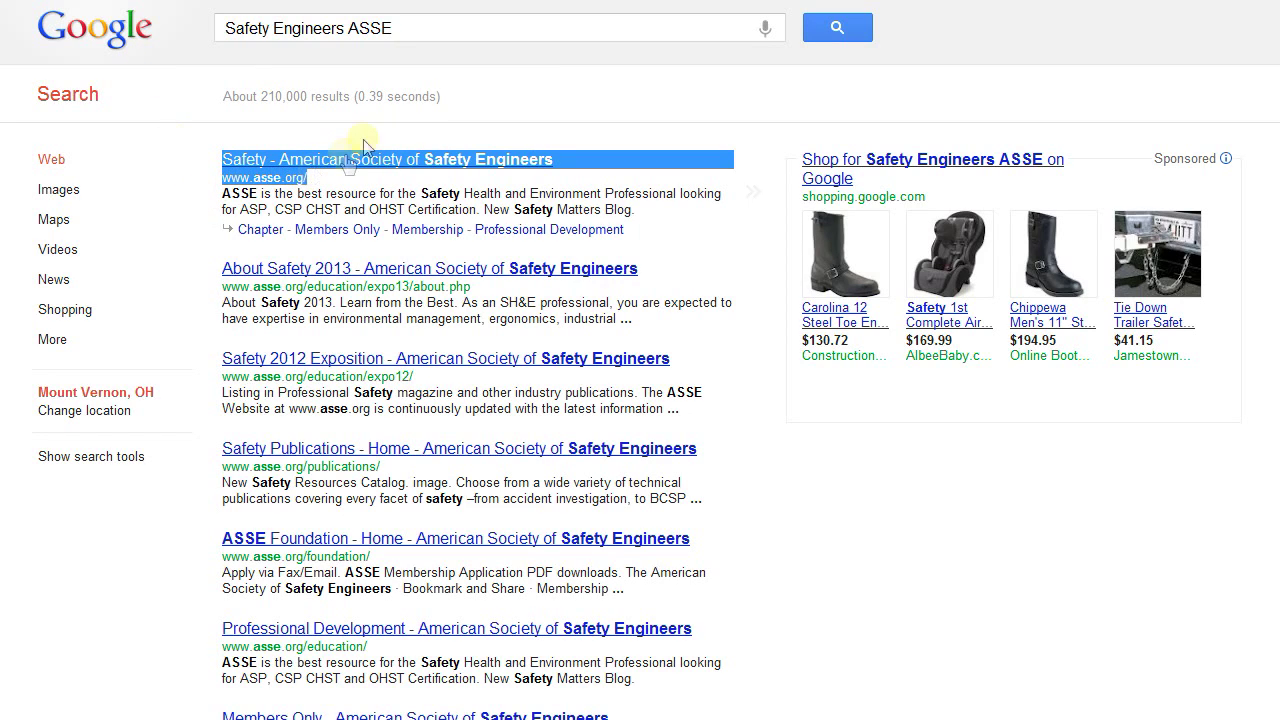
pyautogui.moveTo(413, 27); pyautogui.dragTo(196, 28)
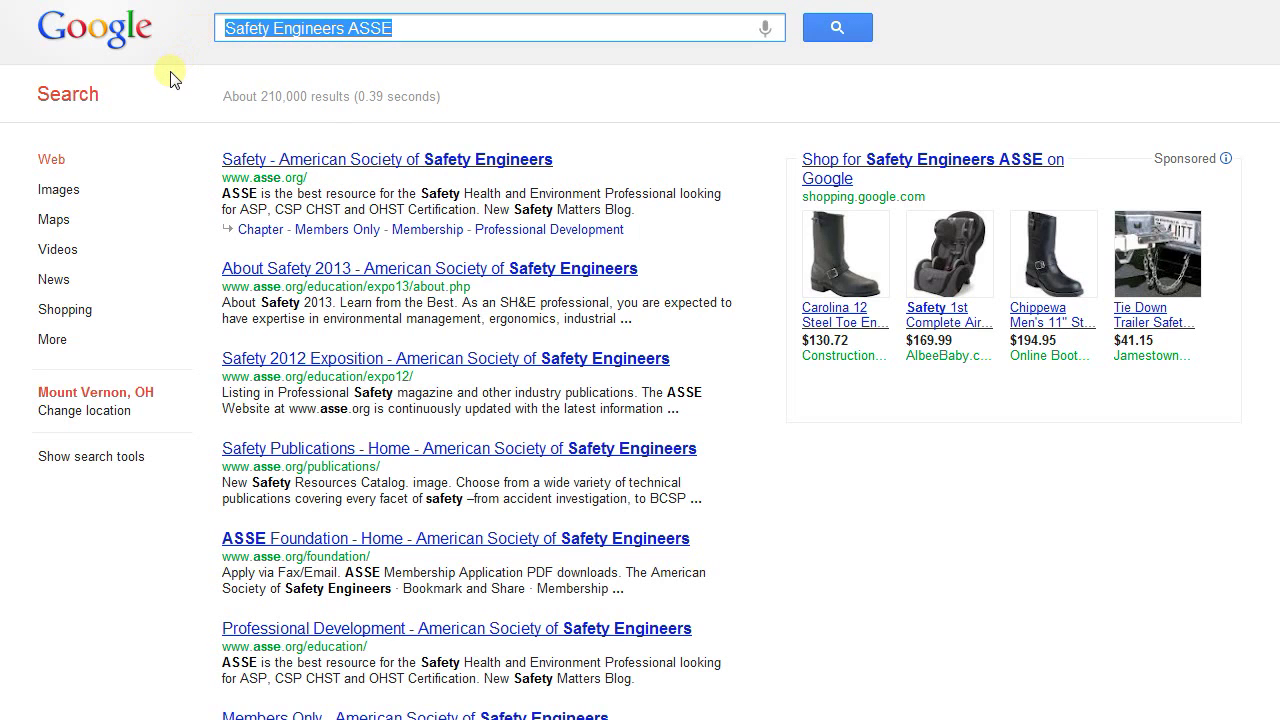
pyautogui.write('filetype:')
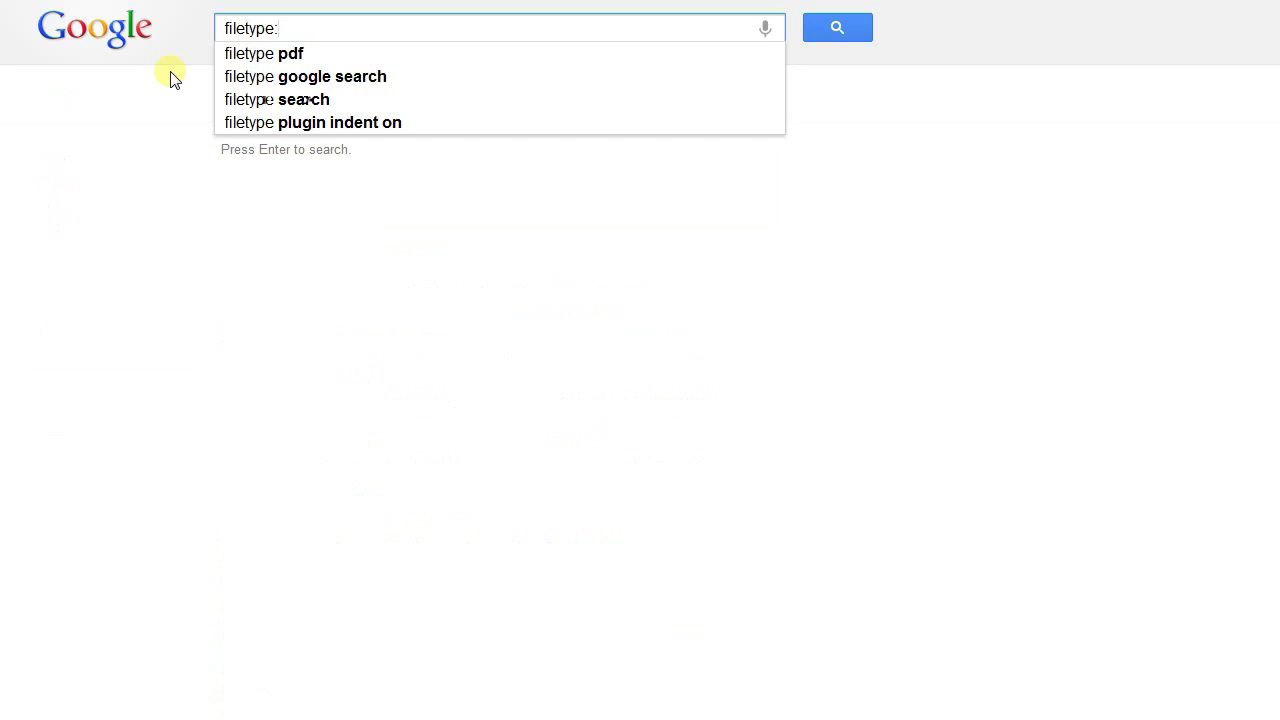
pyautogui.write('xls')
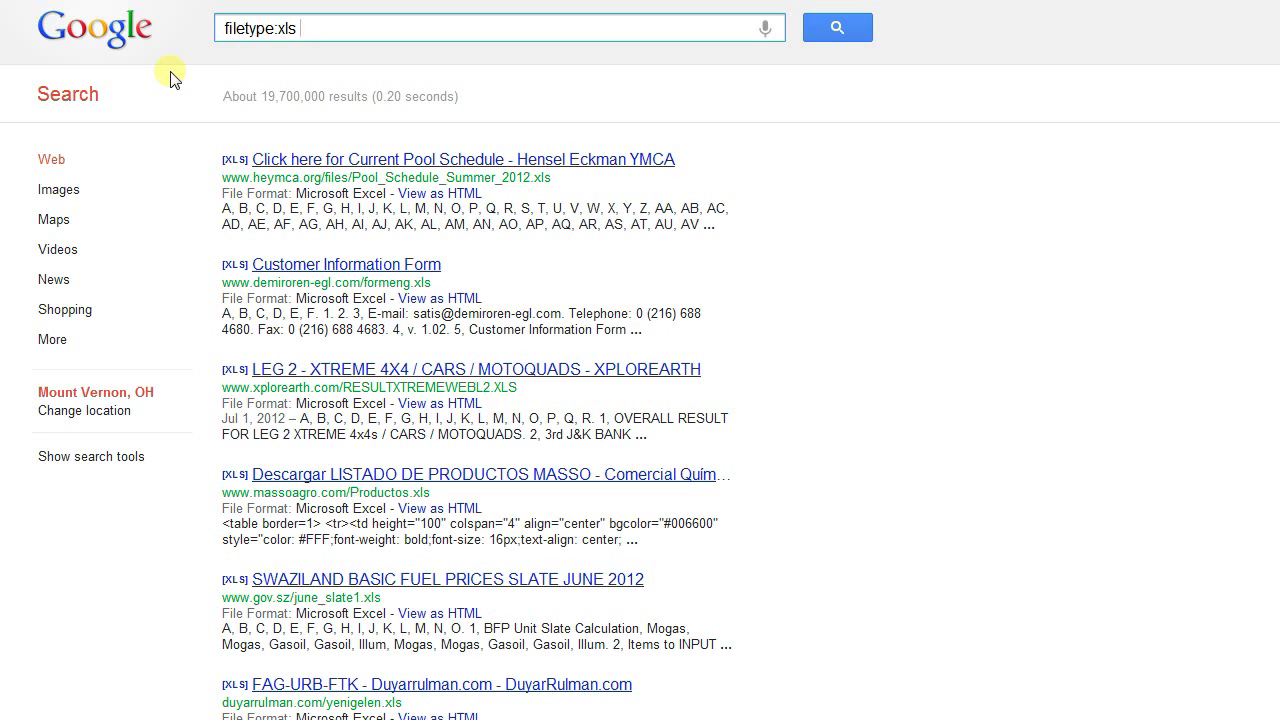
# Extend the query to 'filetype:xls (asse.org OR asse) (phone OR email) (list OR members OR membership OR directory)'
pyautogui.write('(asse.org OR asse) (pho')
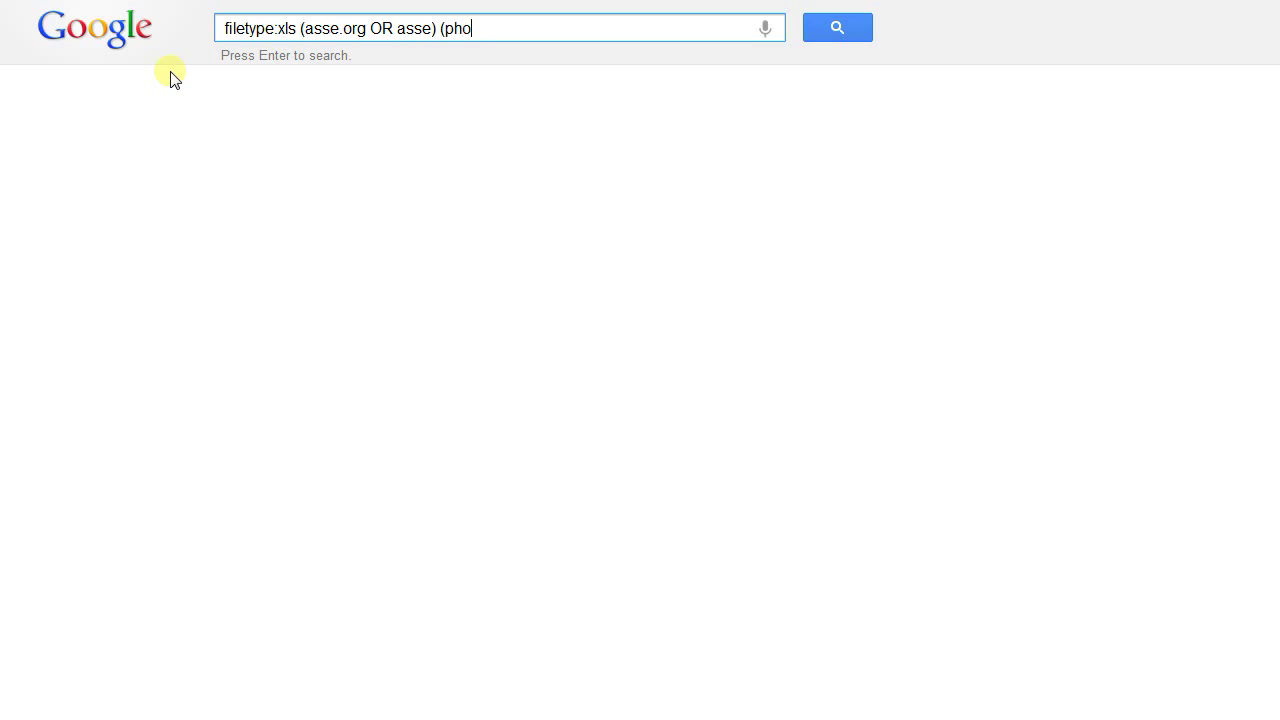
pyautogui.write('ne OR email) (list')
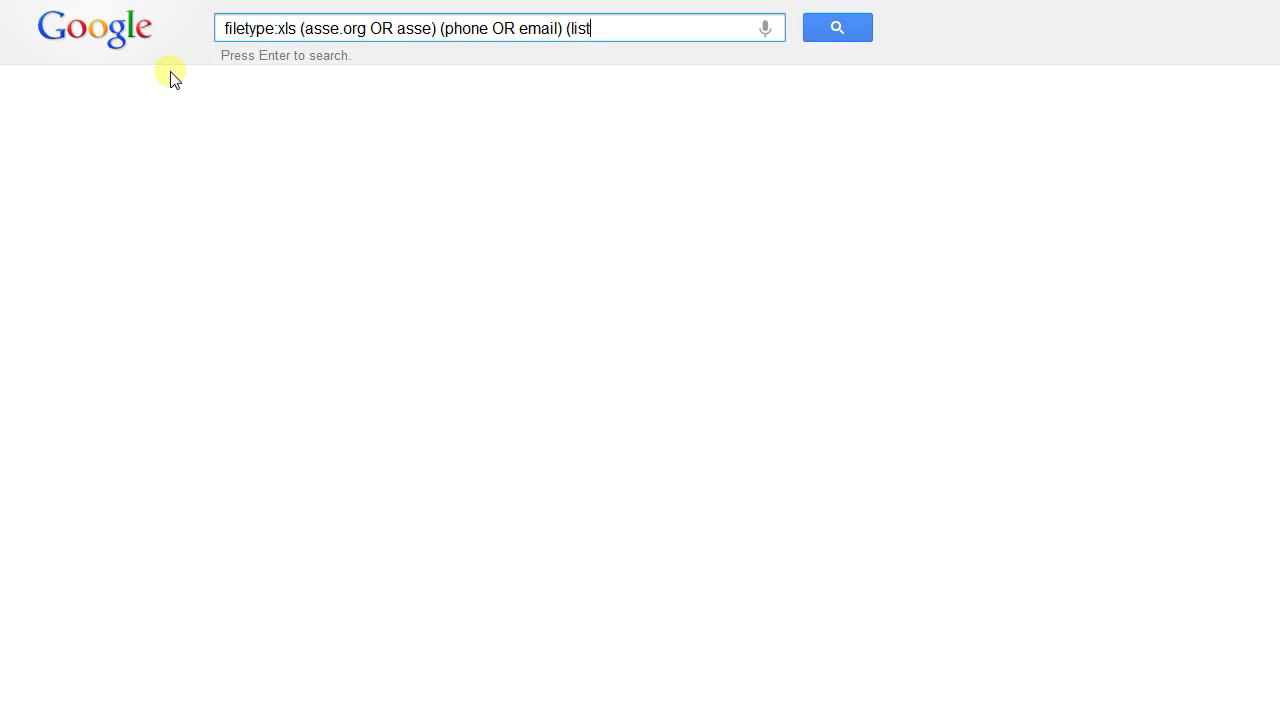
pyautogui.write('embers OR member')
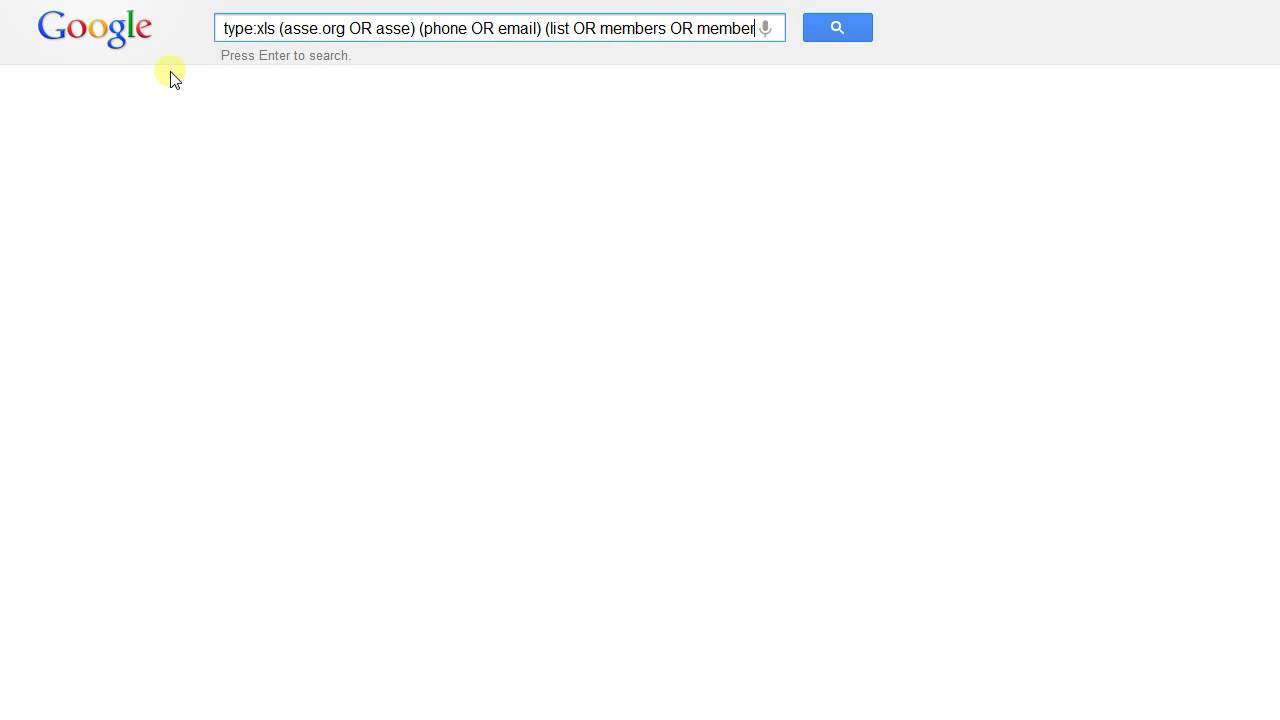
pyautogui.write('ship OR directory)')
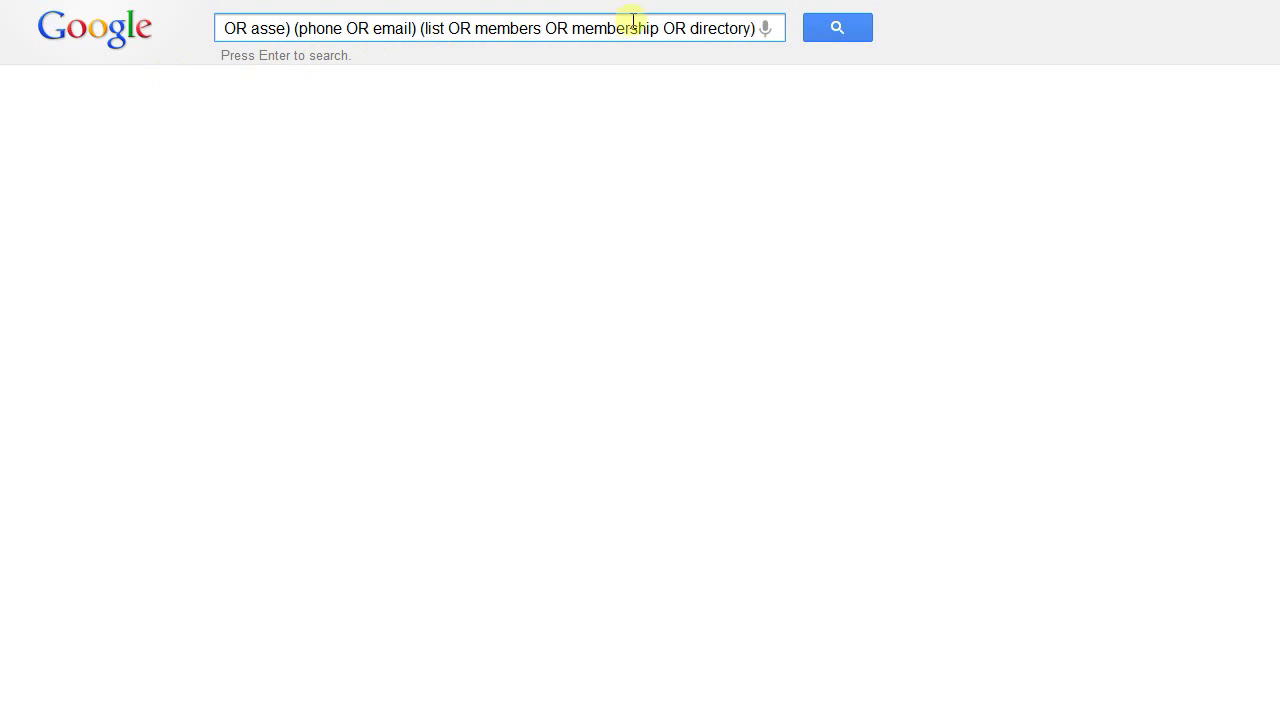
# Run the filetype:xls ASSE query, highlight the Sheet1 and FullData results, and open R3_02June2011's HTML view
pyautogui.click(862, 33)
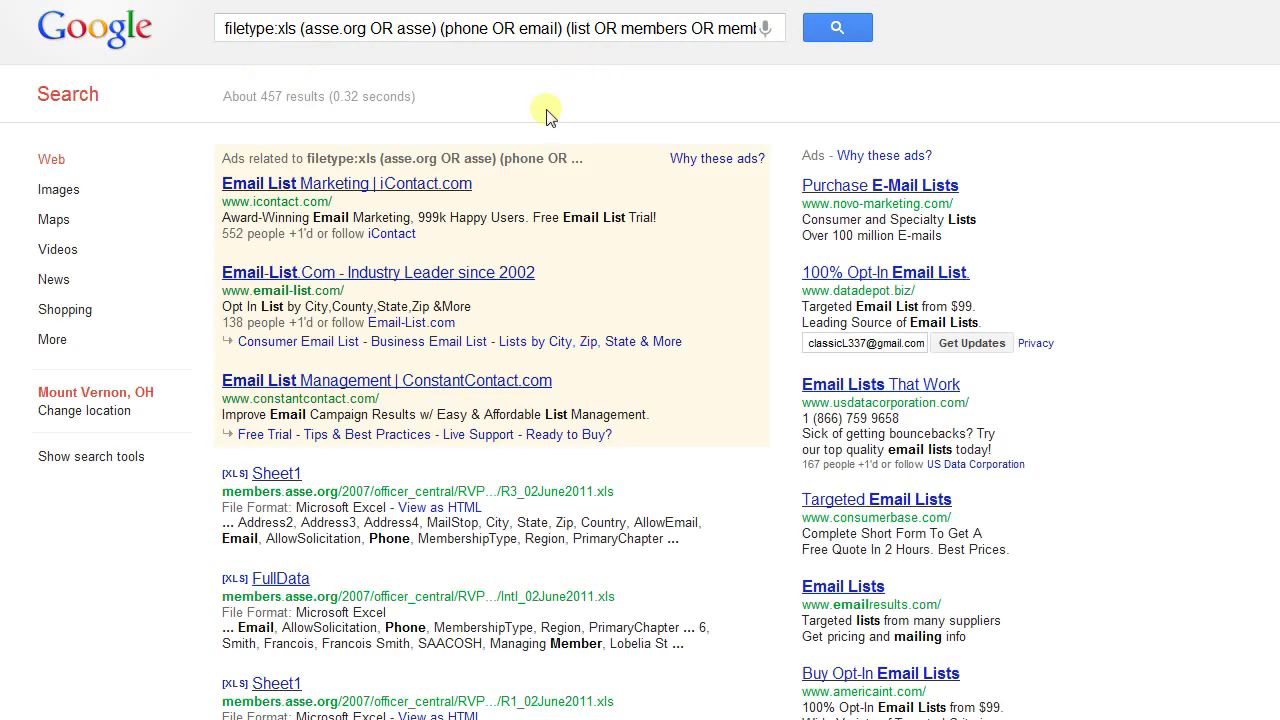
pyautogui.scroll(-2, 471, 197)
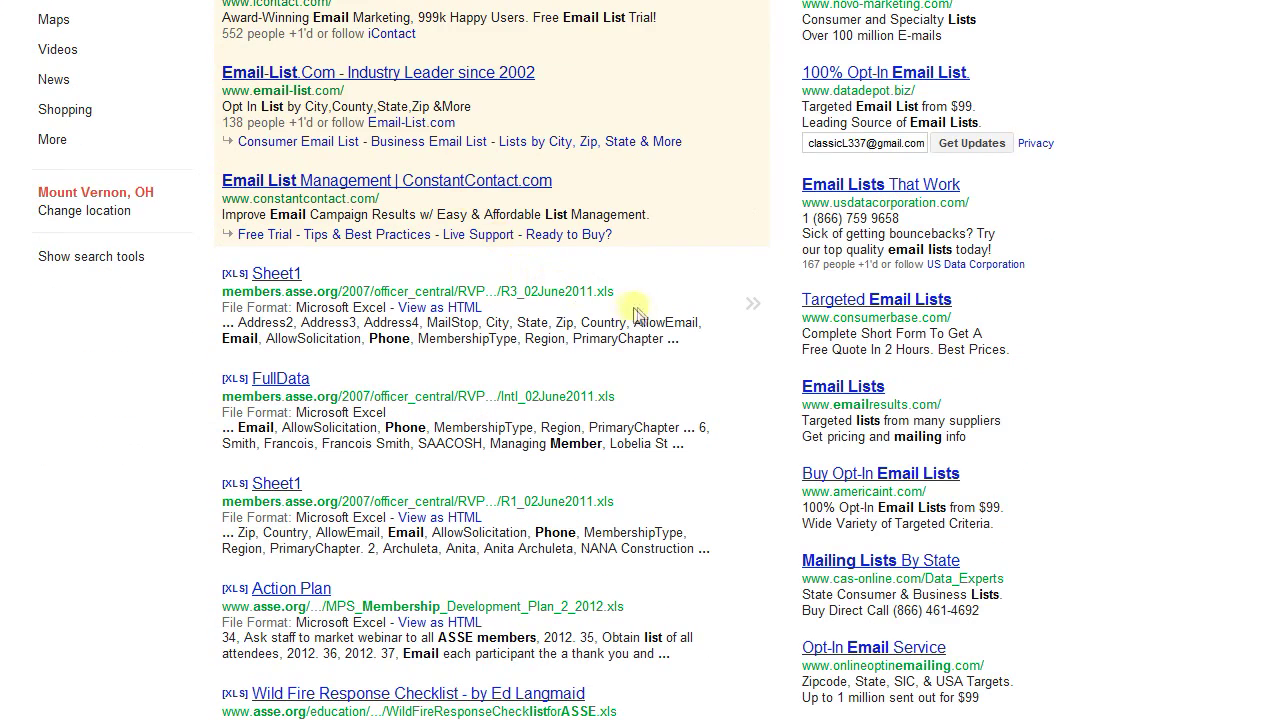
pyautogui.moveTo(634, 296); pyautogui.dragTo(482, 308)
pyautogui.moveTo(636, 399); pyautogui.dragTo(300, 383)
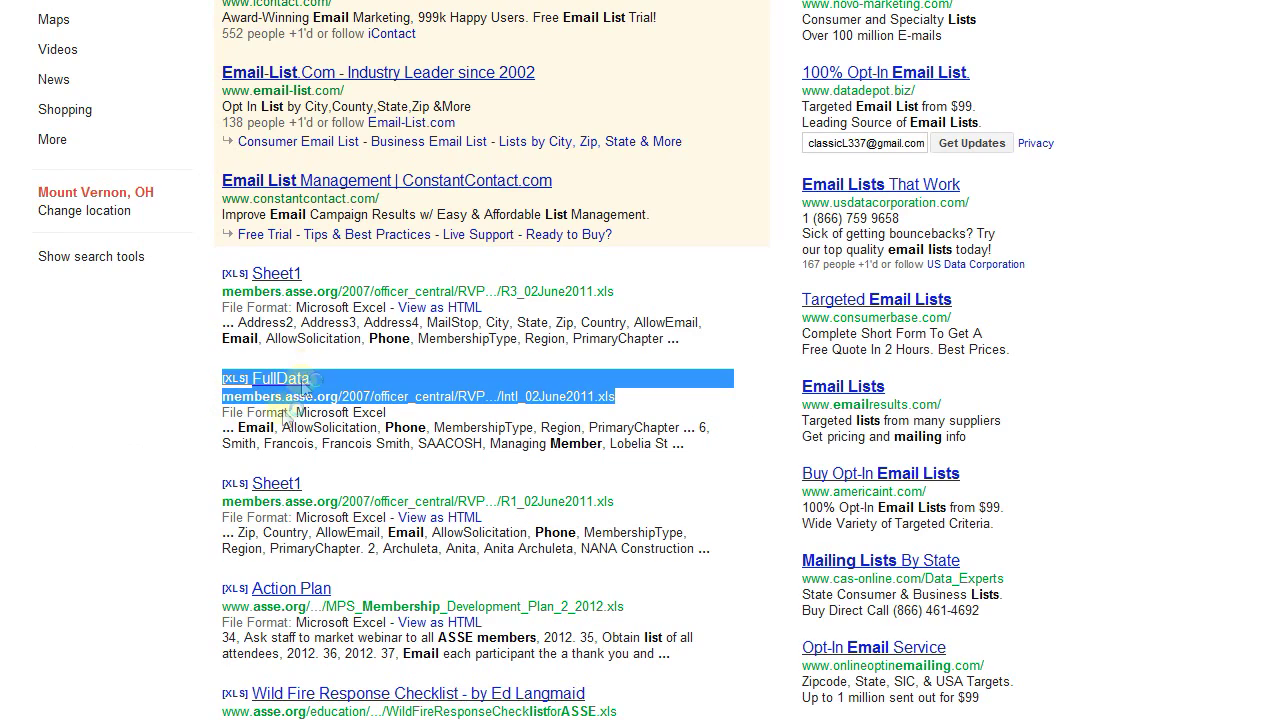
pyautogui.click(440, 307)
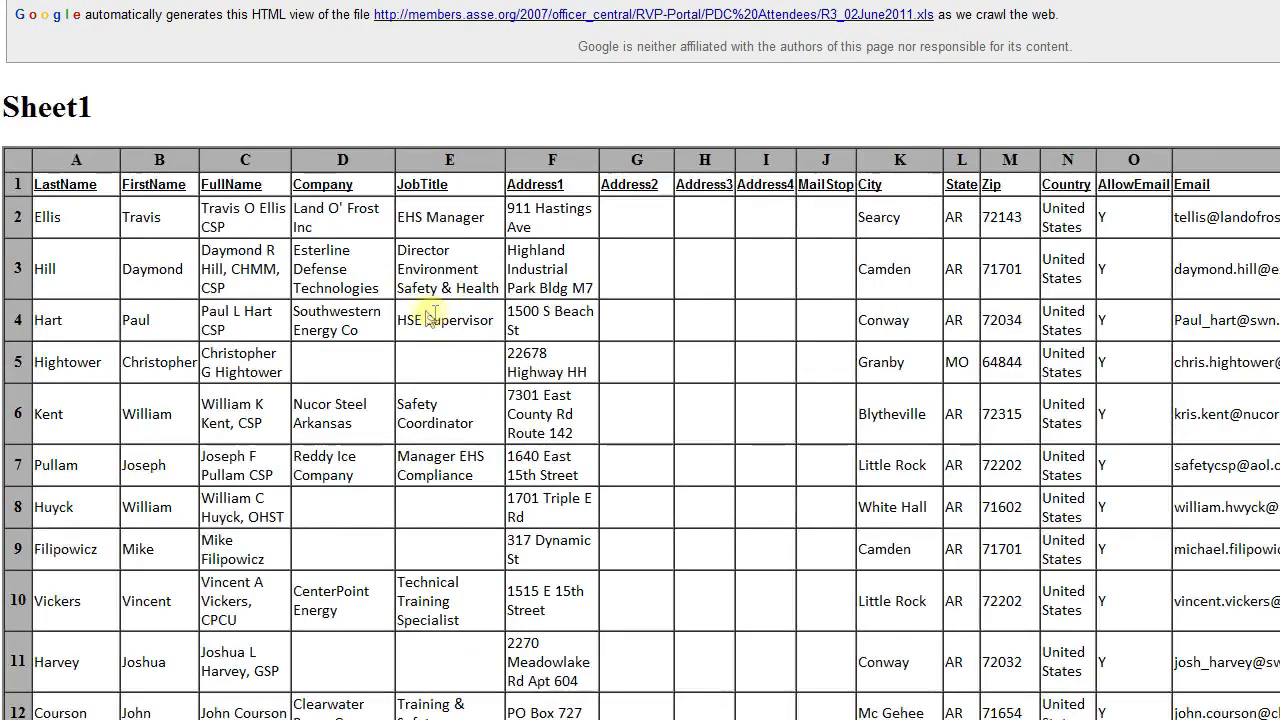
# Highlight the first member's row in the R3_02June2011 HTML view, then clear the selection
pyautogui.moveTo(27, 229); pyautogui.dragTo(1276, 220)
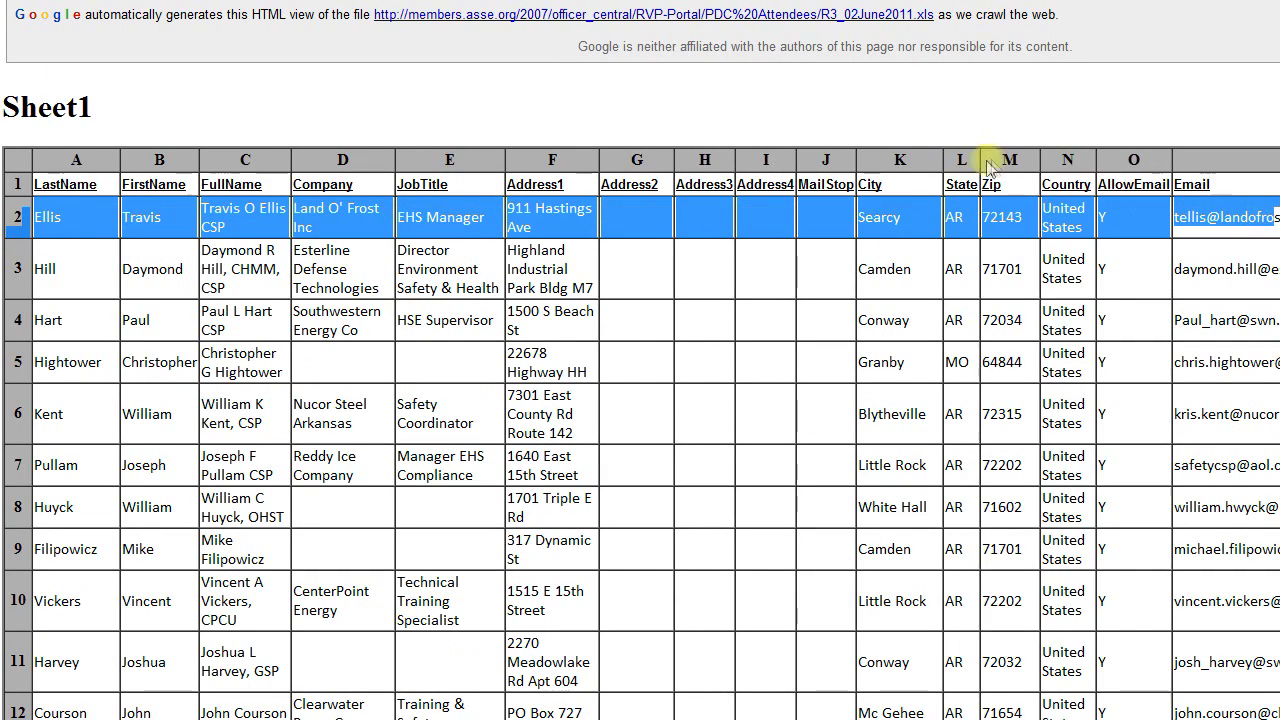
pyautogui.click(490, 128)
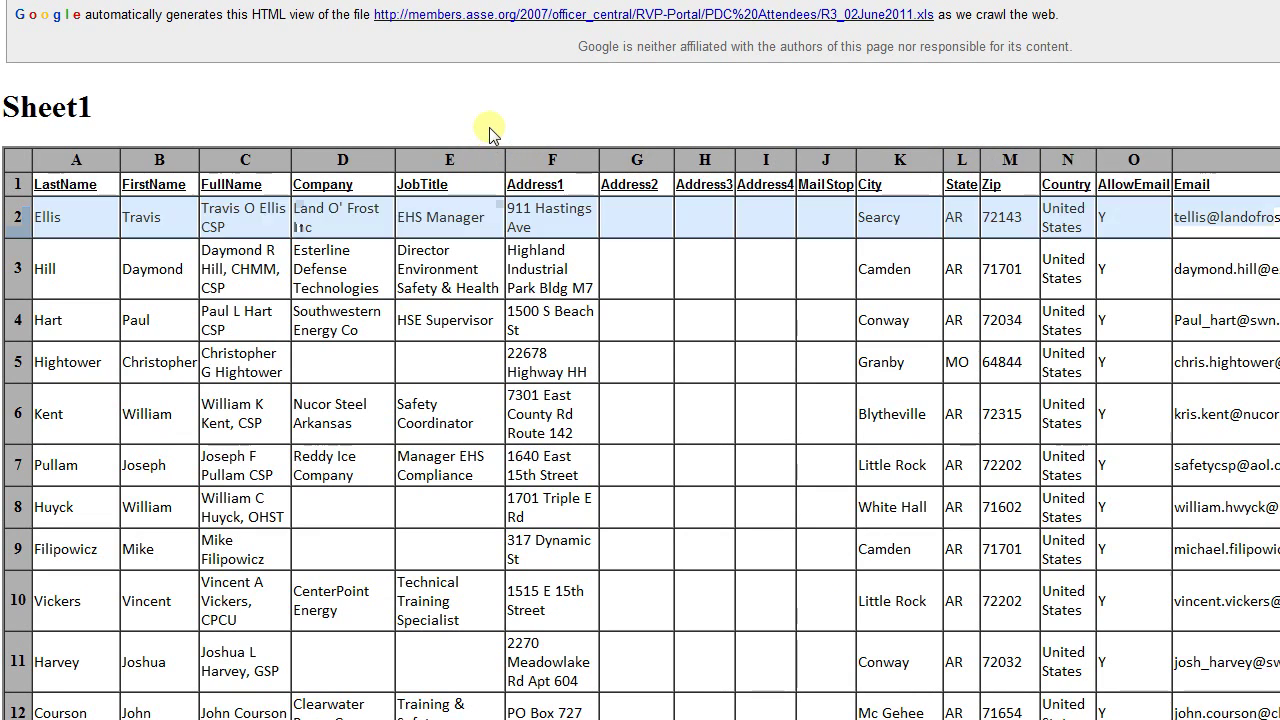